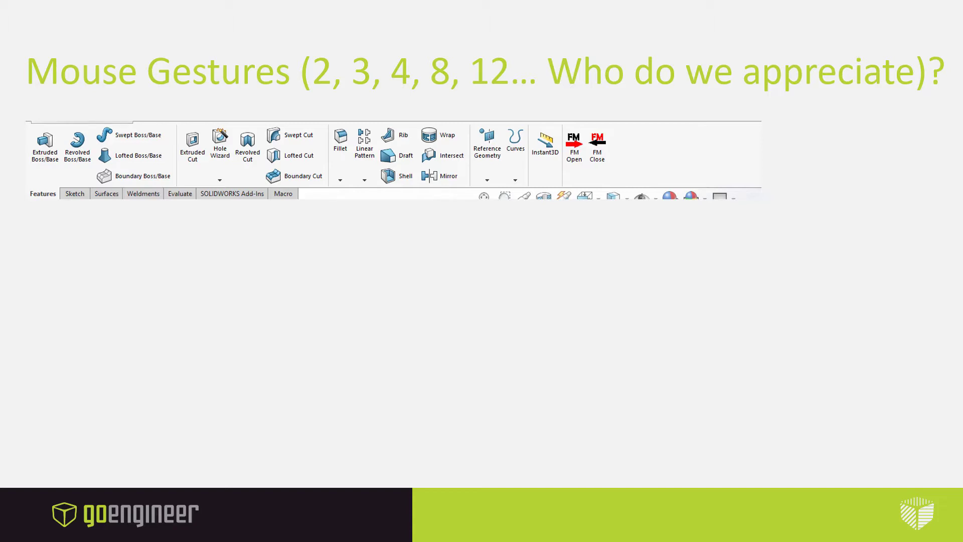
# - Reveal the shortcut-menu image and the Customize dialog screenshot on the Mouse Gestures slide
pyautogui.press('Right')
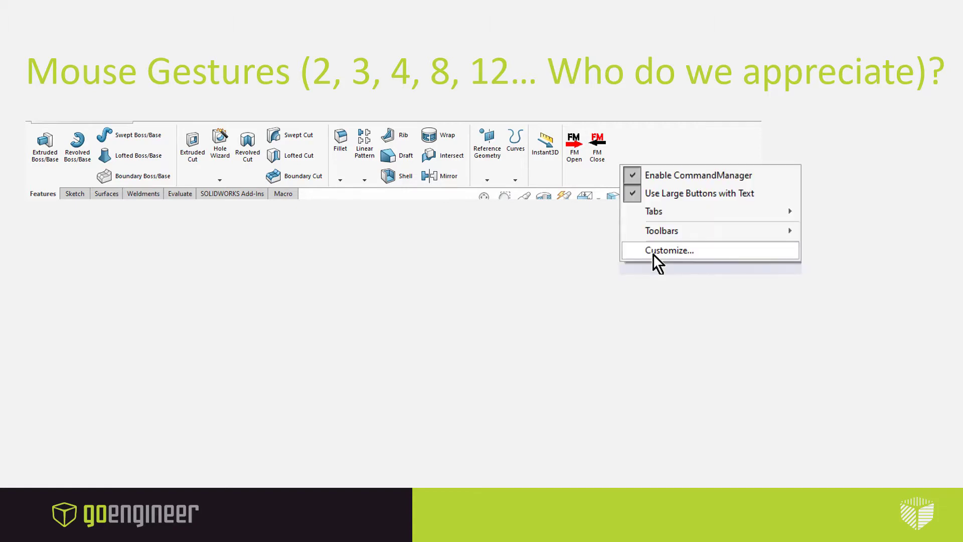
pyautogui.press('Right')
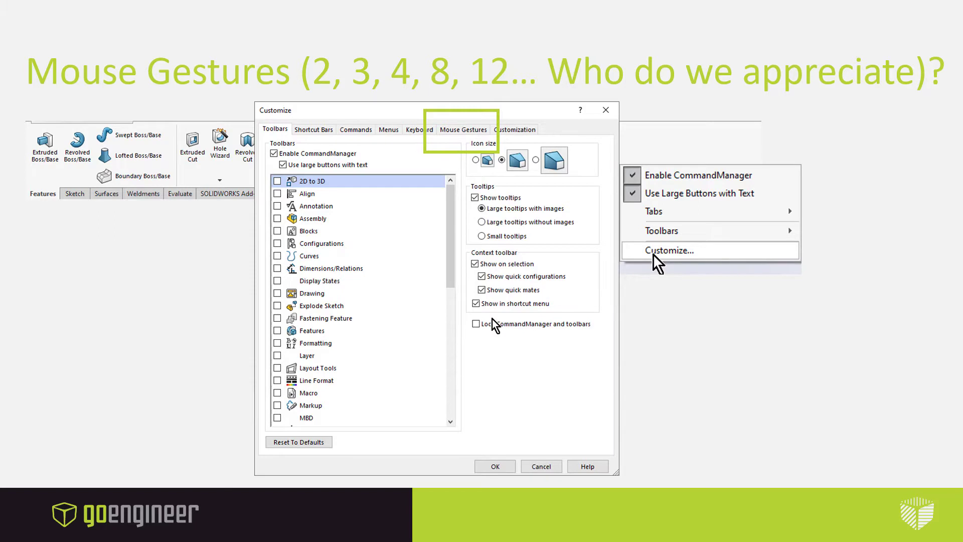
# - Advance the slide to the Customize dialog's Mouse Gestures page image
pyautogui.press('Right')
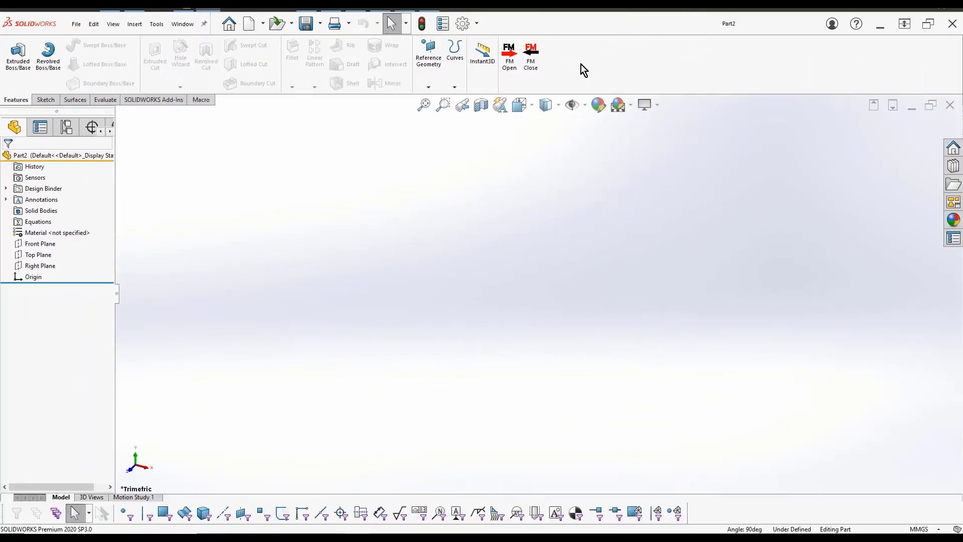
# - Open Customize on the Mouse Gestures page and raise the gesture count from 4 to 12 Gestures
pyautogui.rightClick(580, 65)
pyautogui.click(606, 119)
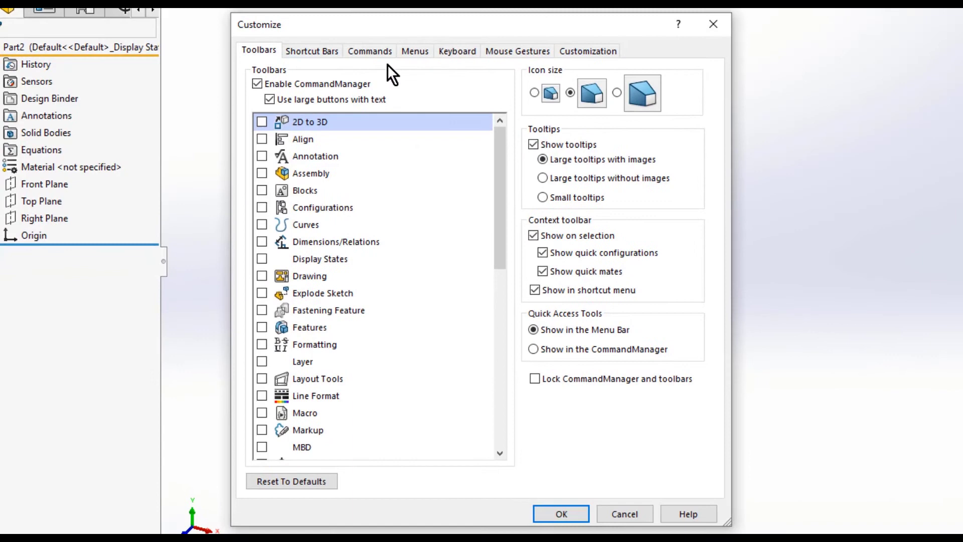
pyautogui.click(511, 52)
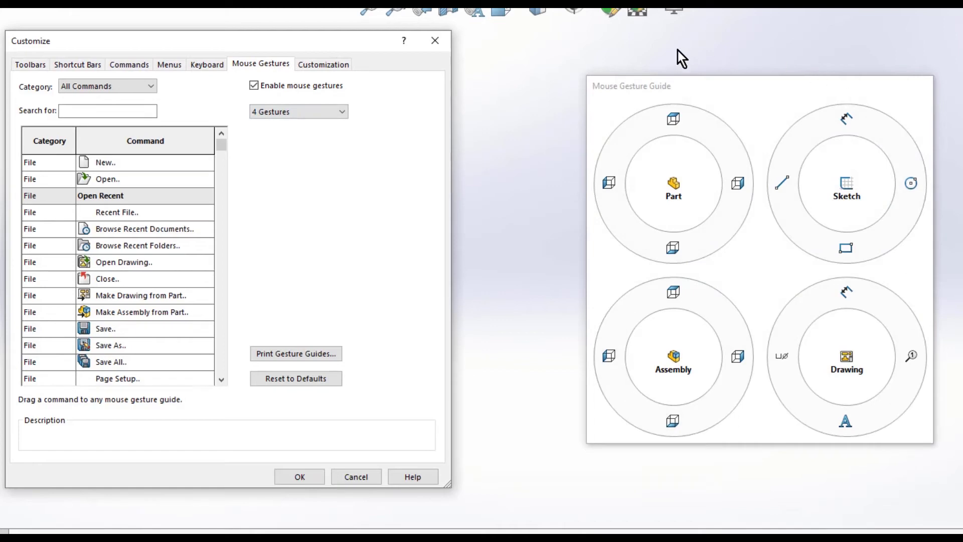
pyautogui.click(335, 109)
pyautogui.click(311, 174)
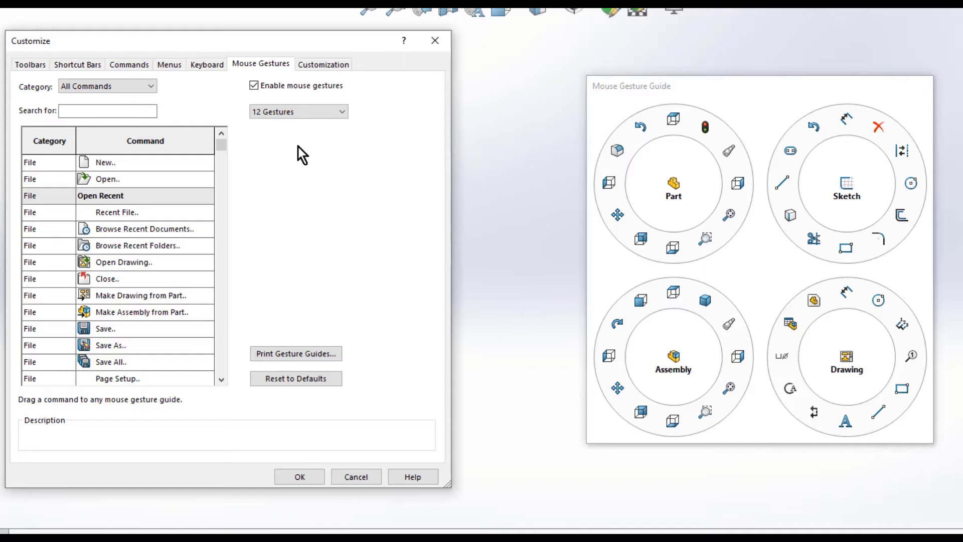
pyautogui.click(145, 116)
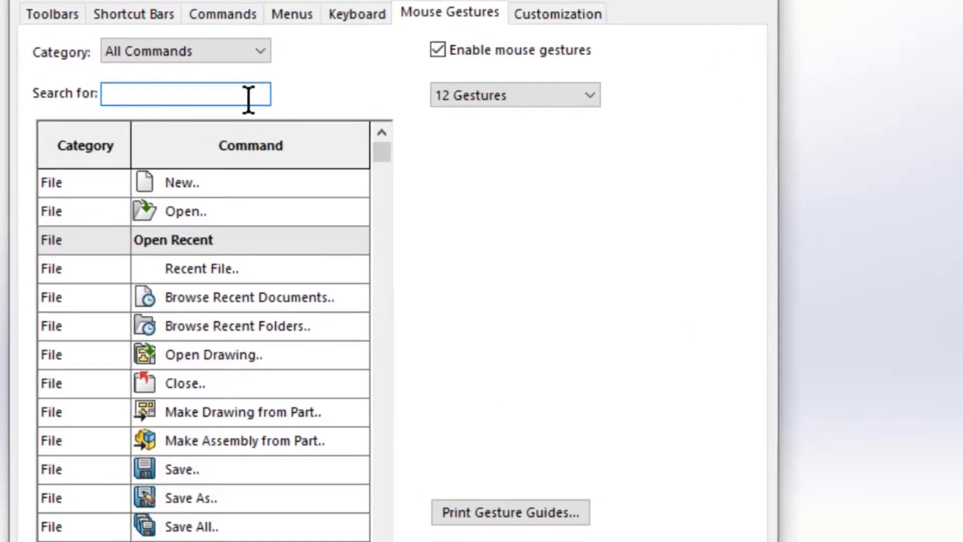
# - Search 'Extrud' and drag Boss/Base Extrude and Cut Extrude onto Part and Sketch wheel slots
pyautogui.write('Extrude')
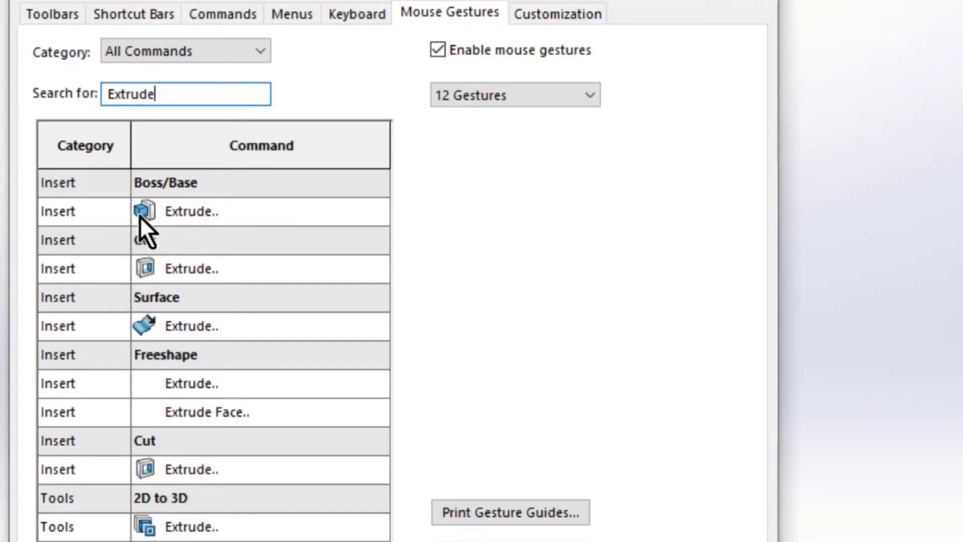
pyautogui.click(155, 212)
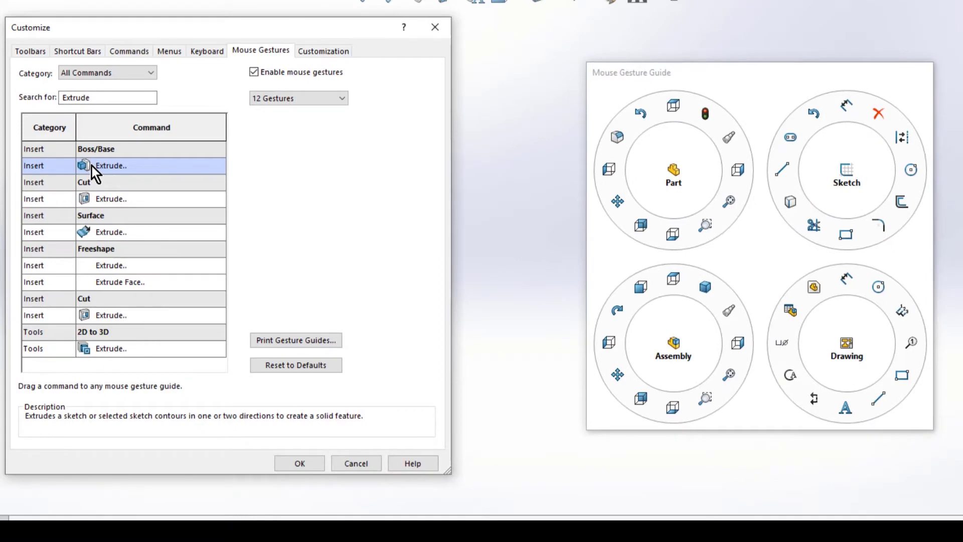
pyautogui.moveTo(92, 166)
pyautogui.mouseDown()
pyautogui.moveTo(517, 79)
pyautogui.moveTo(643, 116)
pyautogui.mouseUp()
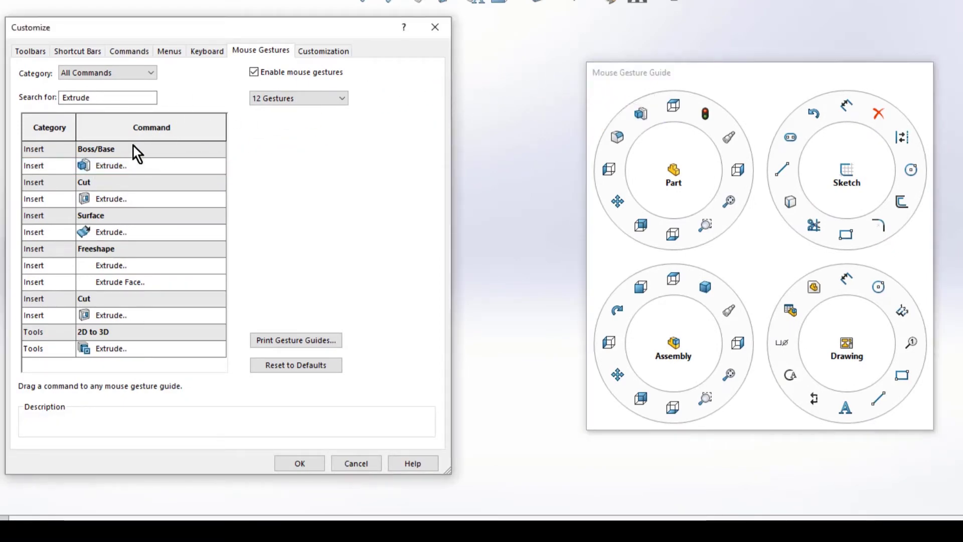
pyautogui.moveTo(112, 165)
pyautogui.mouseDown()
pyautogui.moveTo(361, 90)
pyautogui.moveTo(748, 66)
pyautogui.moveTo(813, 121)
pyautogui.mouseUp()
pyautogui.moveTo(99, 200); pyautogui.dragTo(706, 120)
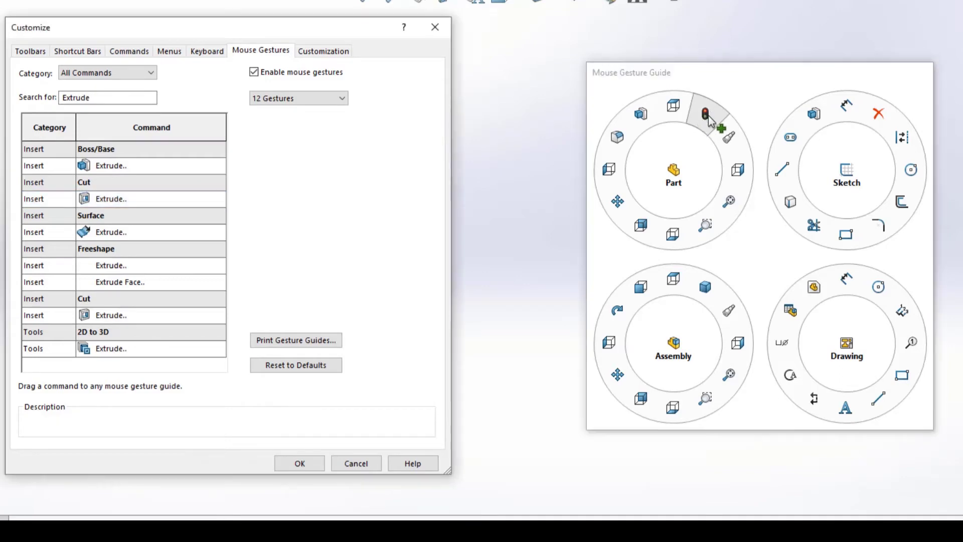
pyautogui.click(108, 199)
pyautogui.moveTo(108, 199)
pyautogui.mouseDown()
pyautogui.moveTo(497, 65)
pyautogui.moveTo(807, 95)
pyautogui.moveTo(879, 114)
pyautogui.mouseUp()
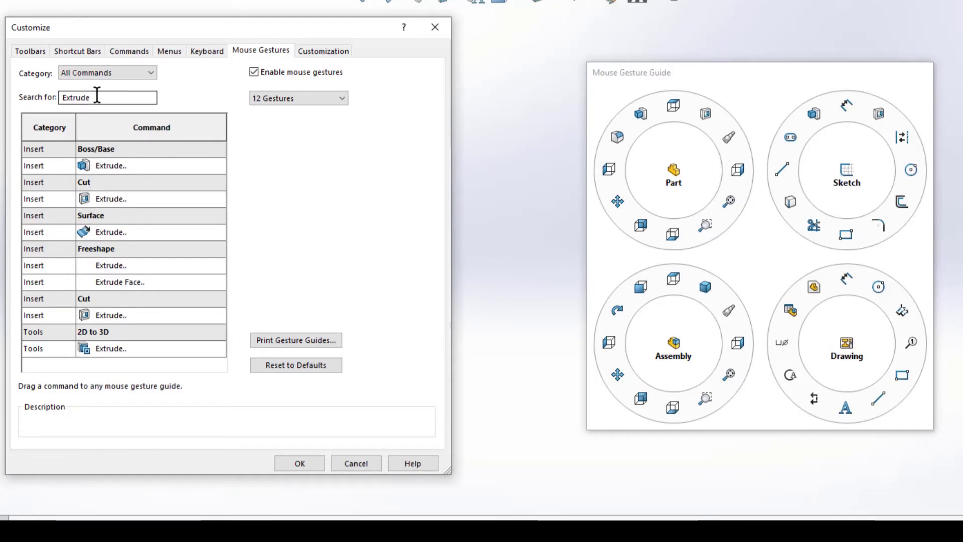
pyautogui.moveTo(97, 97); pyautogui.dragTo(21, 89)
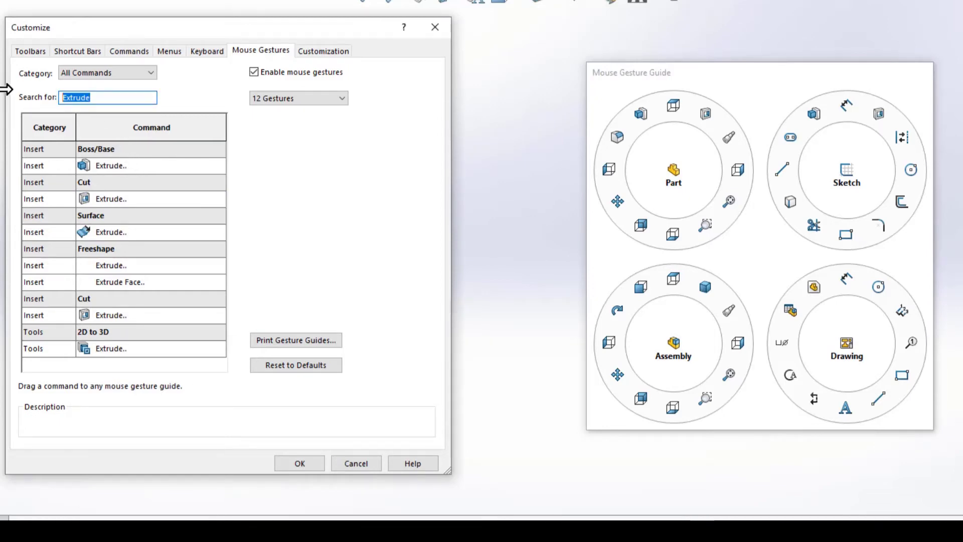
# - Search 'Inse', place Revolve on a gesture wheel slot, and confirm the Customize dialog with OK
pyautogui.write('Insert')
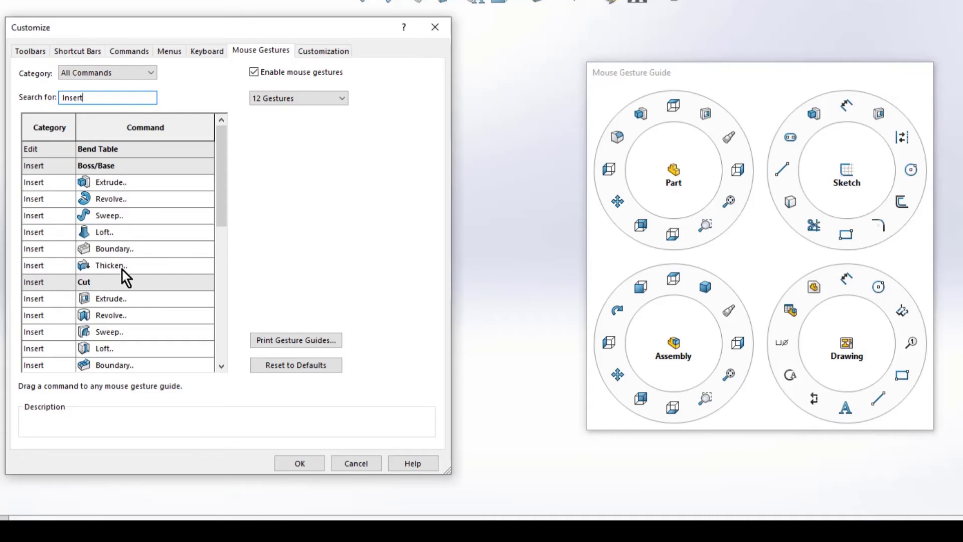
pyautogui.moveTo(106, 198)
pyautogui.mouseDown()
pyautogui.moveTo(331, 243)
pyautogui.moveTo(517, 245)
pyautogui.moveTo(721, 231)
pyautogui.moveTo(793, 205)
pyautogui.mouseUp()
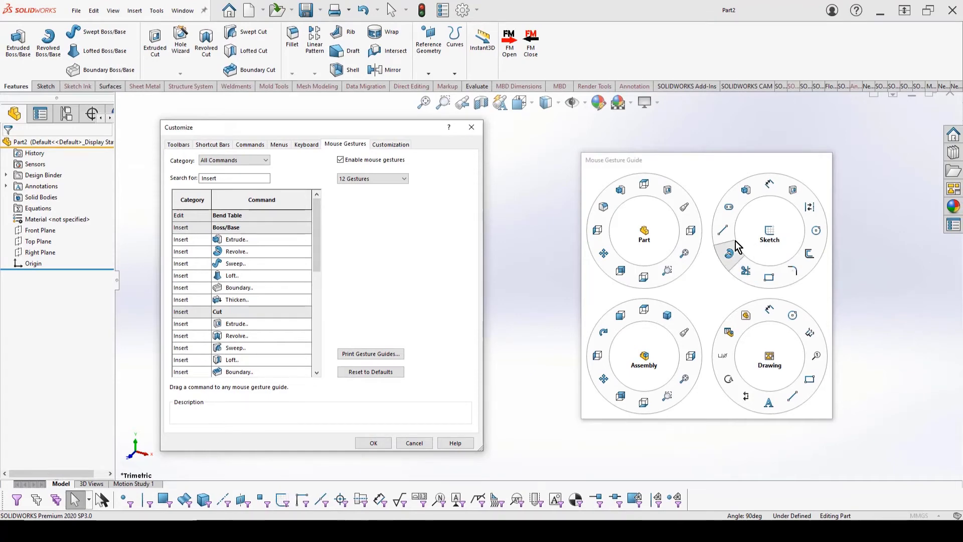
pyautogui.click(373, 443)
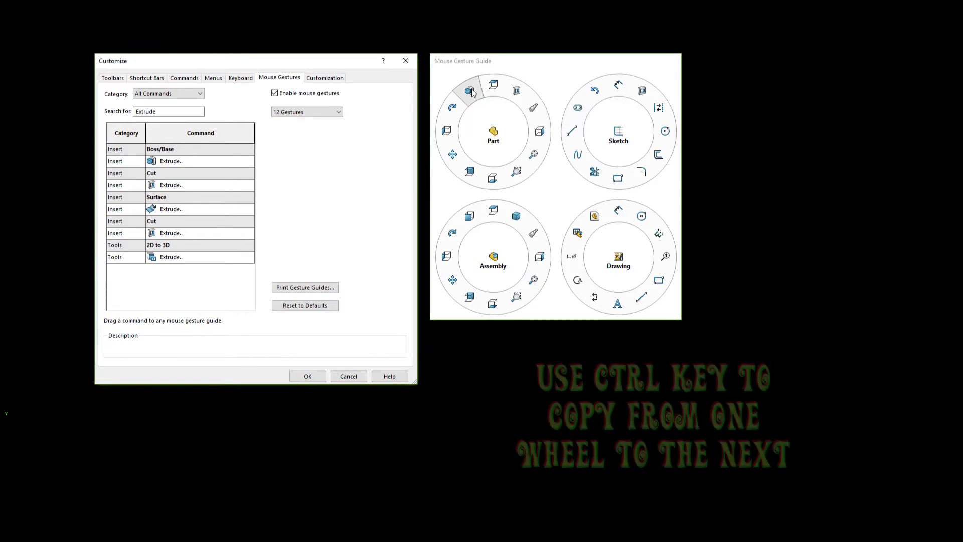
# - Copy the Extrude command from the Part wheel onto the Sketch wheel in the gesture guide
pyautogui.moveTo(469, 90)
pyautogui.keyDown('ctrl'); pyautogui.mouseDown()
pyautogui.moveTo(533, 70)
pyautogui.moveTo(595, 89)
pyautogui.mouseUp(); pyautogui.keyUp('ctrl')
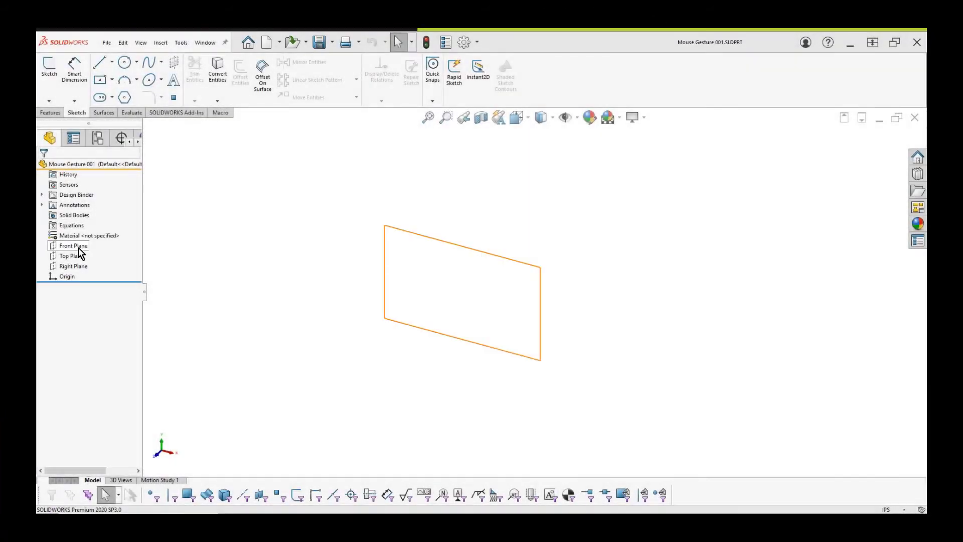
# - Start a sketch on the Front Plane and draw a rectangle from the origin
pyautogui.click(75, 245)
pyautogui.moveTo(80, 246); pyautogui.dragTo(167, 254, button='right')
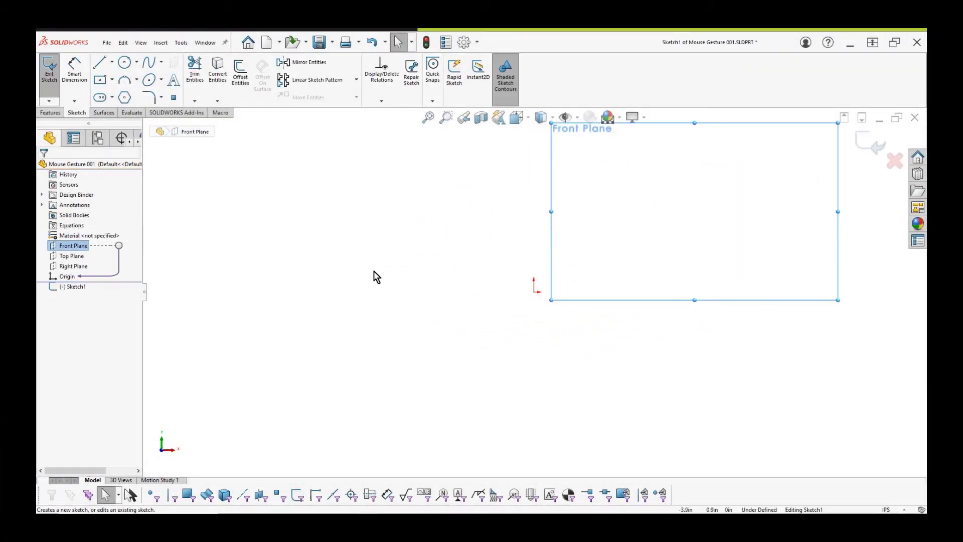
pyautogui.moveTo(374, 275); pyautogui.dragTo(379, 296, button='right')
pyautogui.click(534, 293)
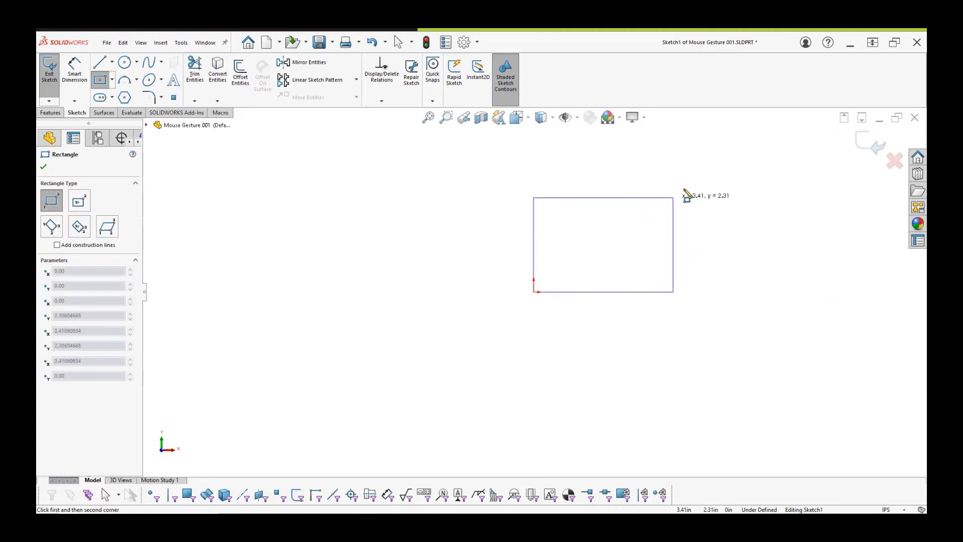
pyautogui.click(710, 171)
pyautogui.moveTo(710, 171); pyautogui.dragTo(712, 134, button='right')
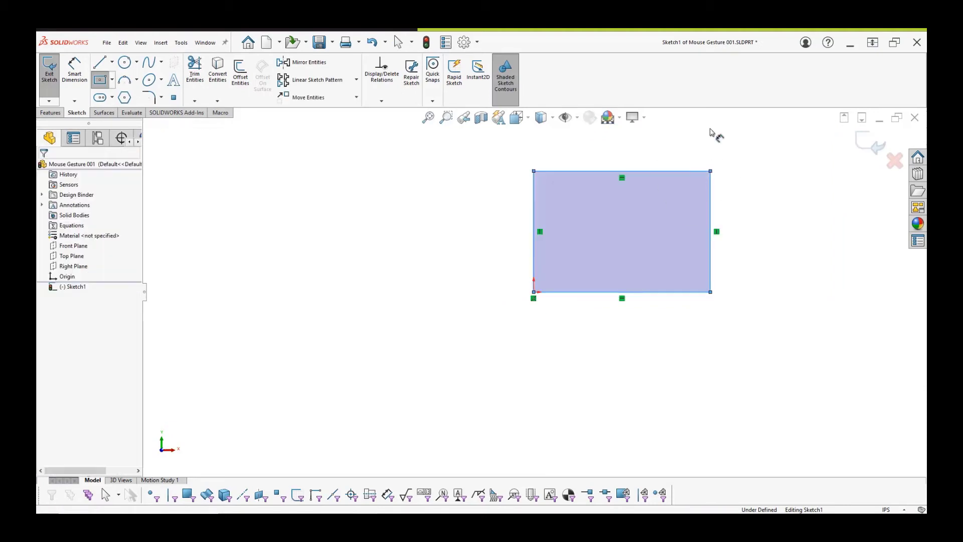
# - Dimension the rectangle 6 wide and 3.25 tall
pyautogui.click(685, 173)
pyautogui.click(663, 138)
pyautogui.write('6')
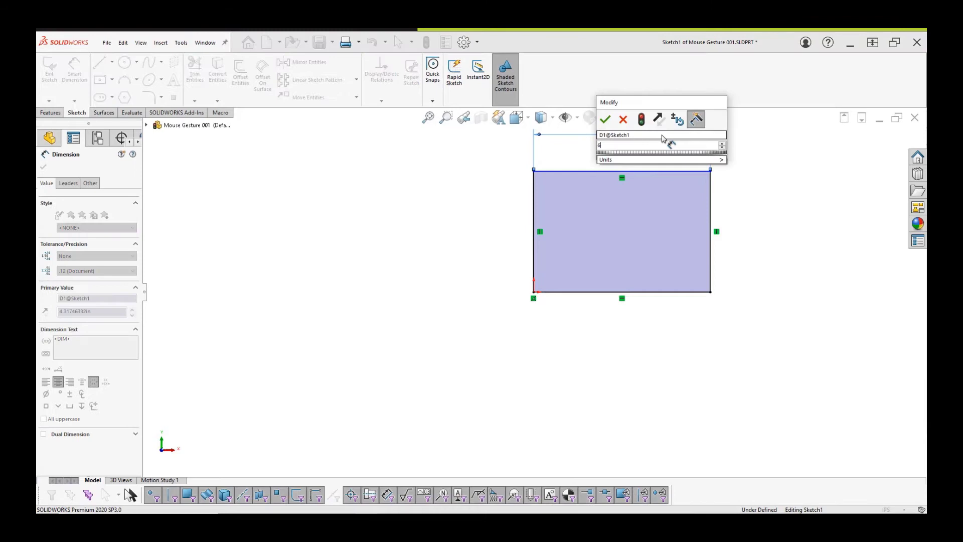
pyautogui.press('Return')
pyautogui.click(533, 243)
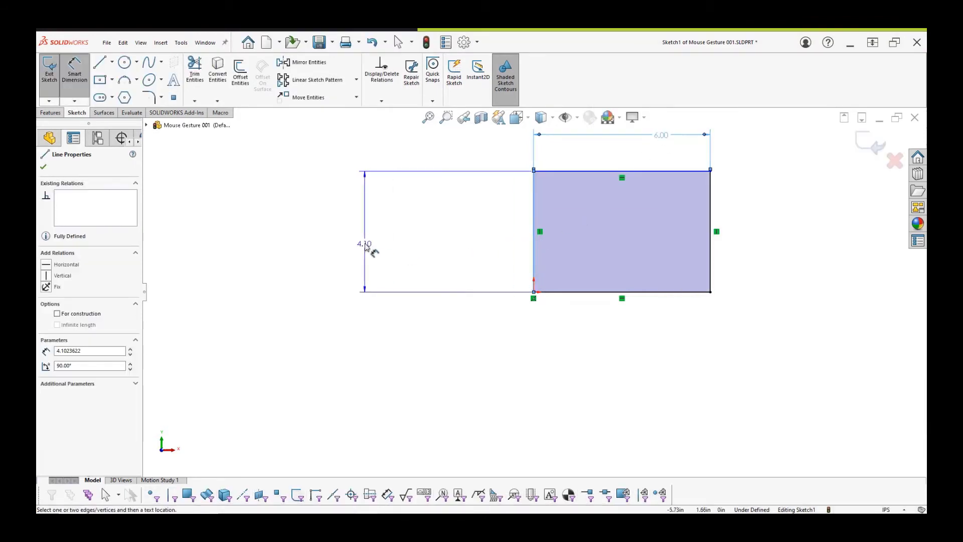
pyautogui.click(454, 248)
pyautogui.write('3.25')
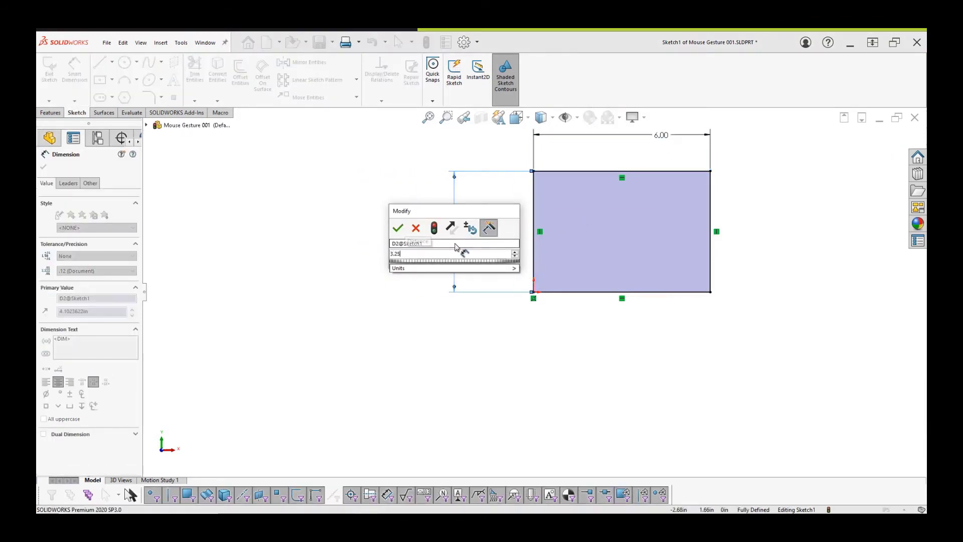
pyautogui.press('Return')
# - Extrude the rectangle into a solid block about 1.50in deep using the gesture
pyautogui.moveTo(486, 257); pyautogui.dragTo(494, 223, button='right')
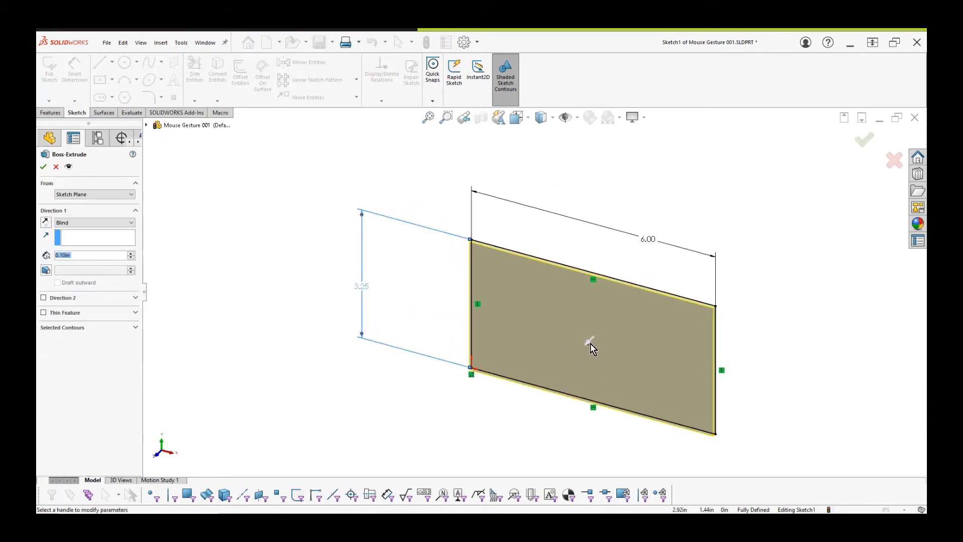
pyautogui.moveTo(585, 344)
pyautogui.mouseDown()
pyautogui.moveTo(555, 370)
pyautogui.moveTo(576, 378)
pyautogui.mouseUp()
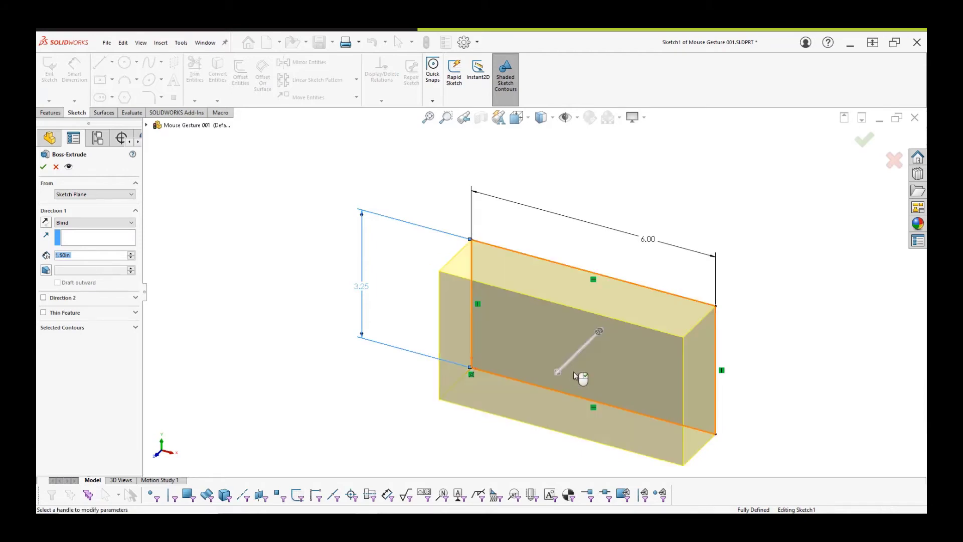
pyautogui.rightClick(575, 376)
# - Start a sketch on the block's front face and draw a circle
pyautogui.click(575, 375)
pyautogui.click(613, 346)
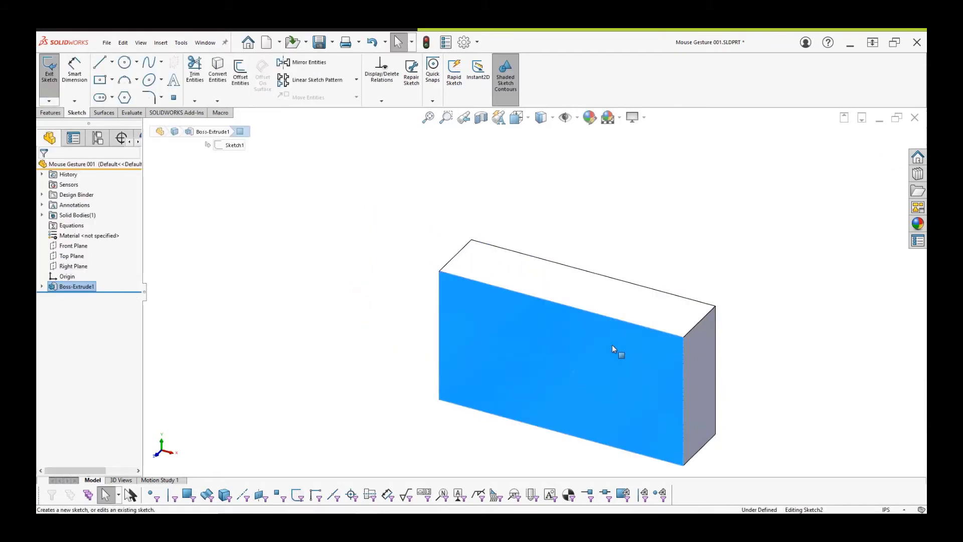
pyautogui.moveTo(619, 348); pyautogui.dragTo(633, 348, button='right')
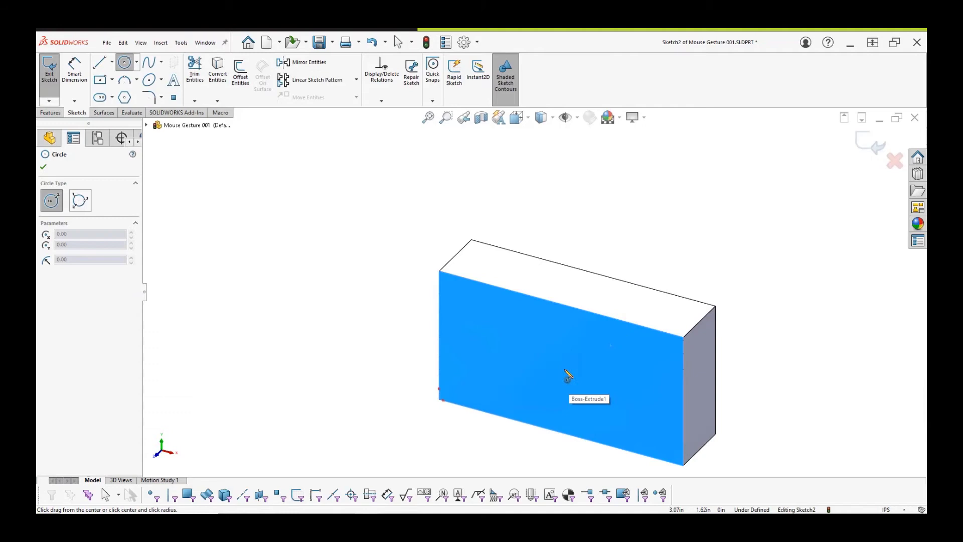
pyautogui.moveTo(564, 371); pyautogui.dragTo(585, 349)
# - Position the circle's centre 1.5 below the top edge and 3.0 from the left edge
pyautogui.moveTo(566, 347); pyautogui.dragTo(567, 324, button='right')
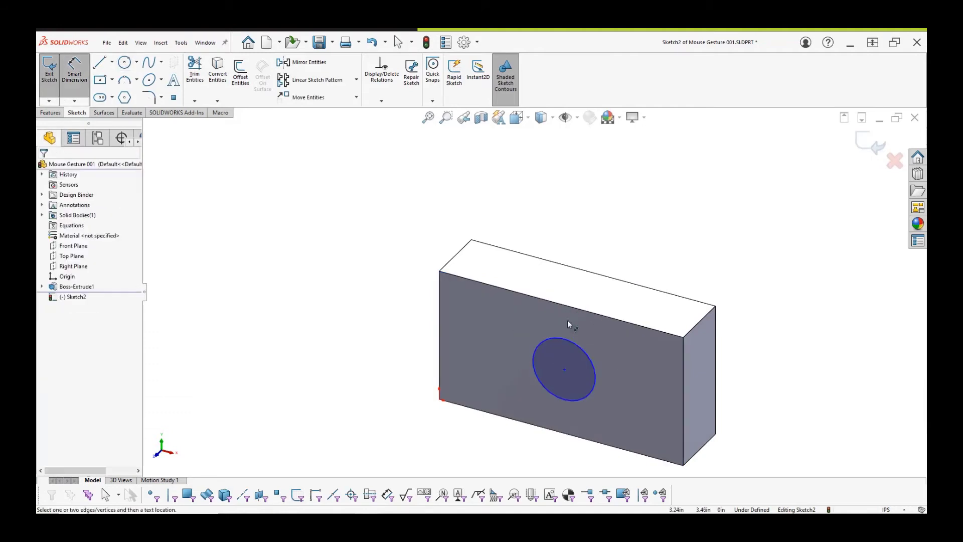
pyautogui.click(564, 338)
pyautogui.click(572, 307)
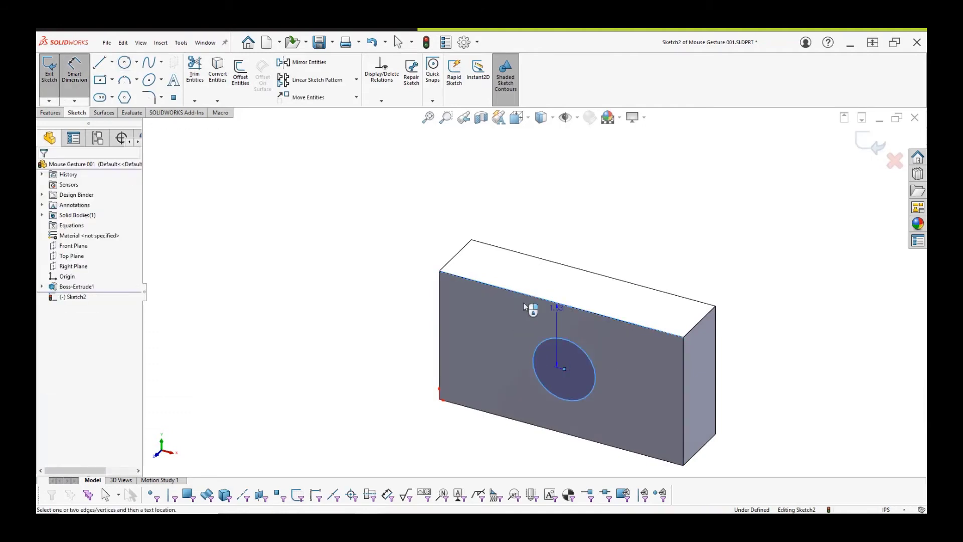
pyautogui.click(402, 286)
pyautogui.write('1.5')
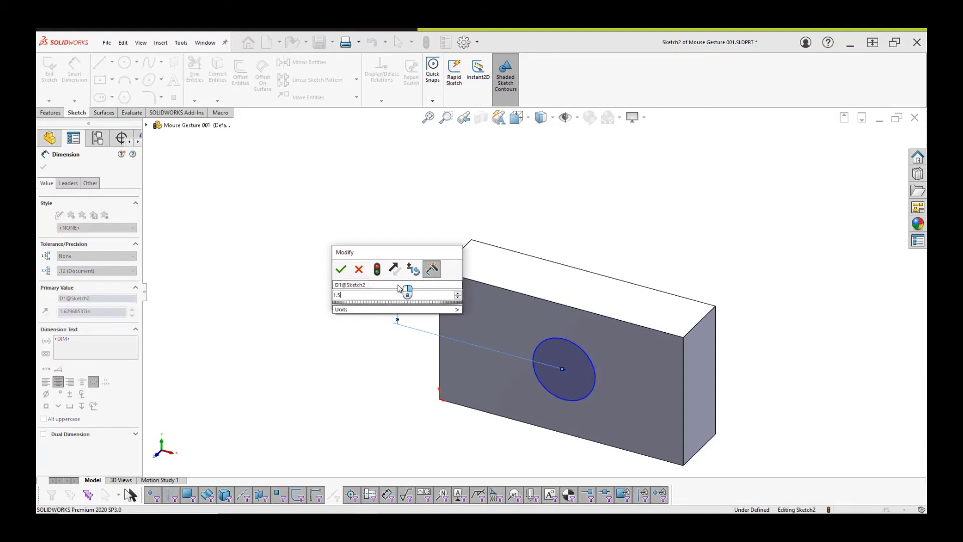
pyautogui.press('Return')
pyautogui.click(439, 293)
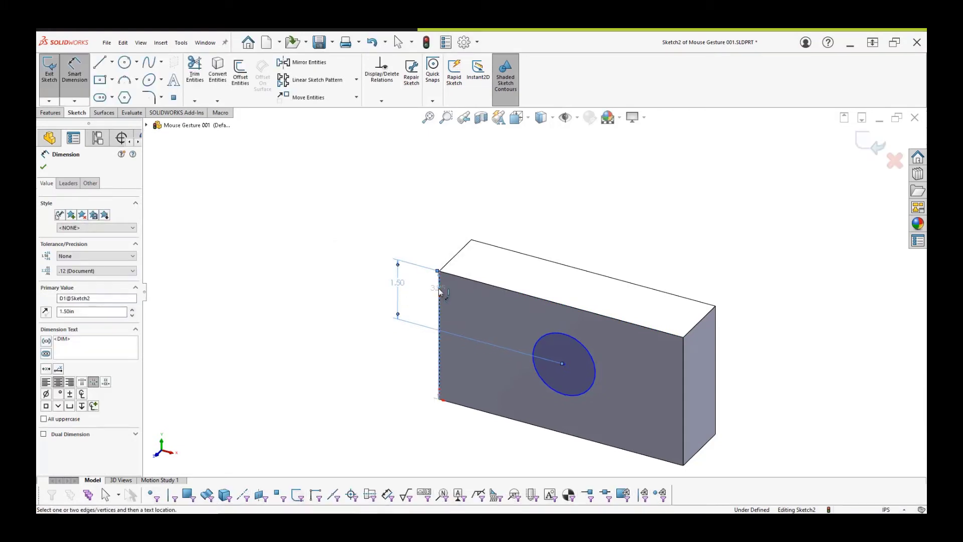
pyautogui.click(542, 342)
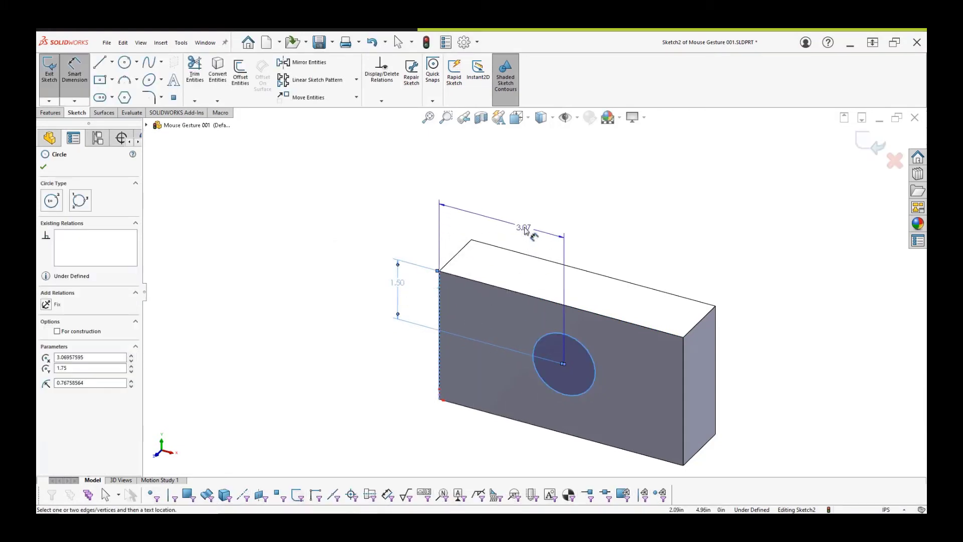
pyautogui.click(526, 230)
pyautogui.write('3.0')
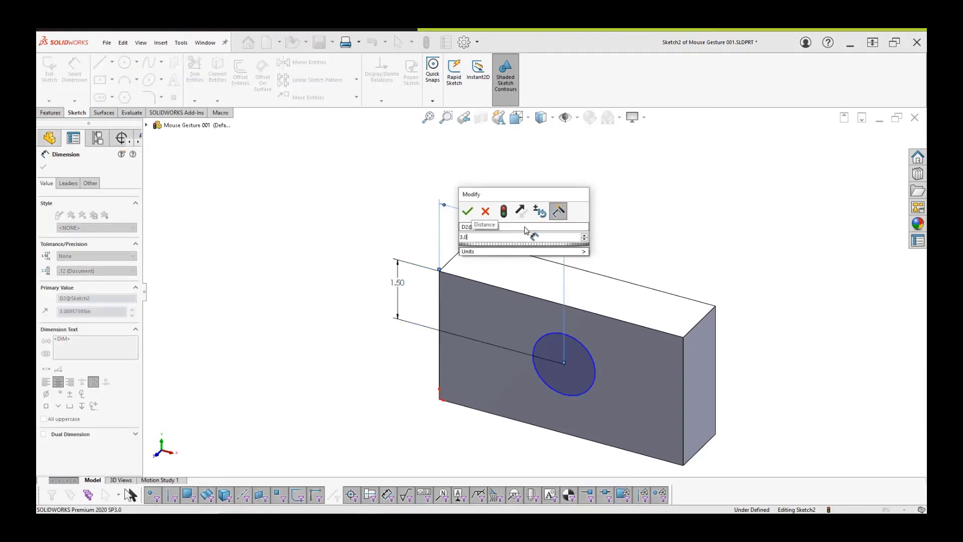
pyautogui.press('Return')
pyautogui.click(627, 274)
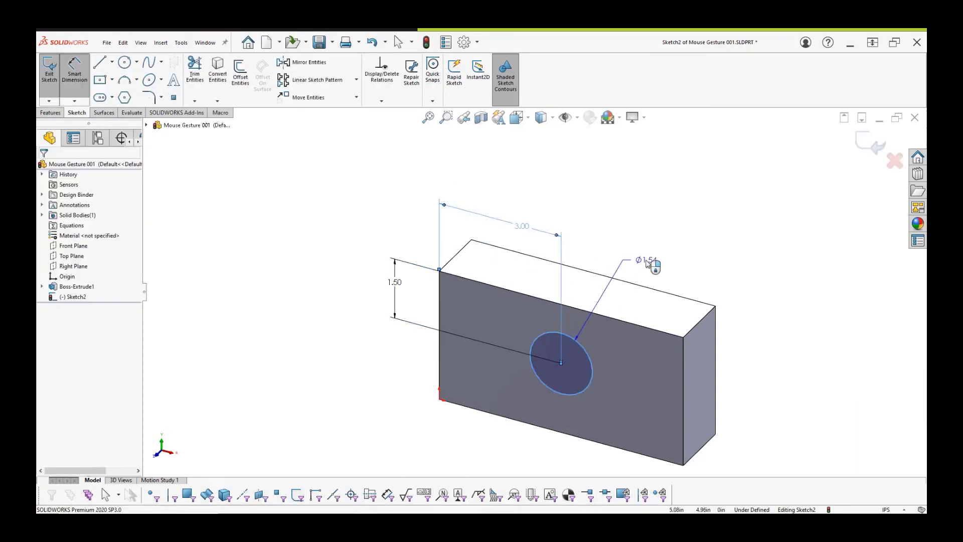
# - Set the circle diameter to 1.5 and cut it Through All as a hole
pyautogui.click(647, 263)
pyautogui.write('1.50in')
pyautogui.press('Return')
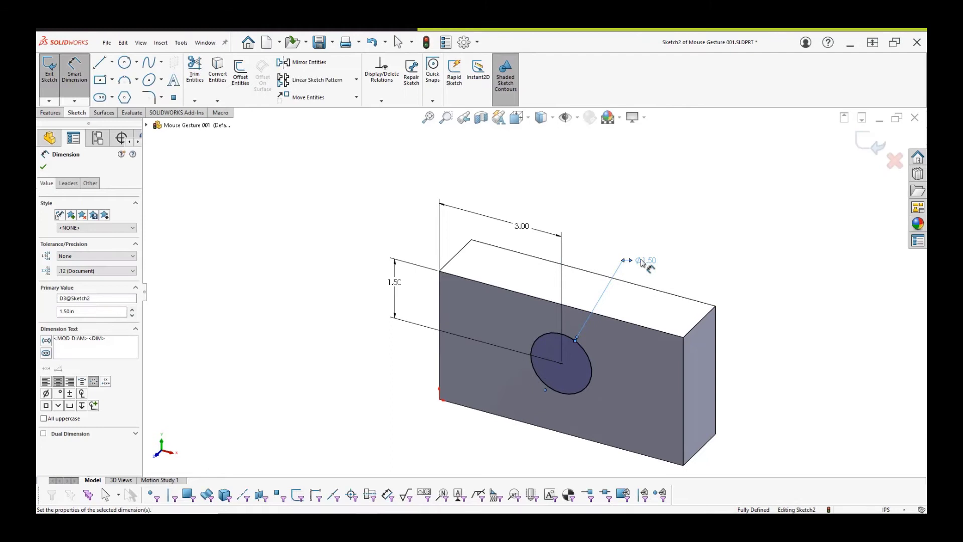
pyautogui.rightClick(642, 194)
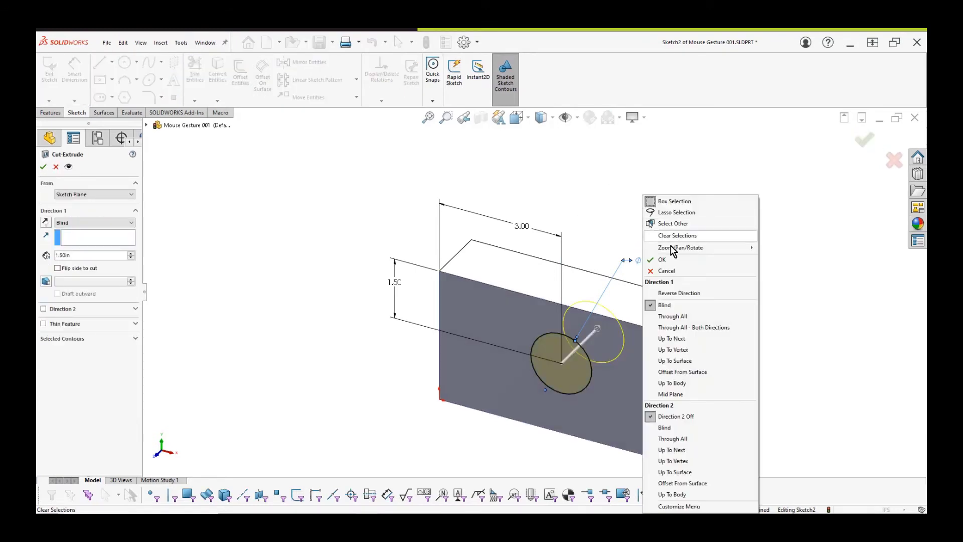
pyautogui.click(671, 316)
pyautogui.press('Return')
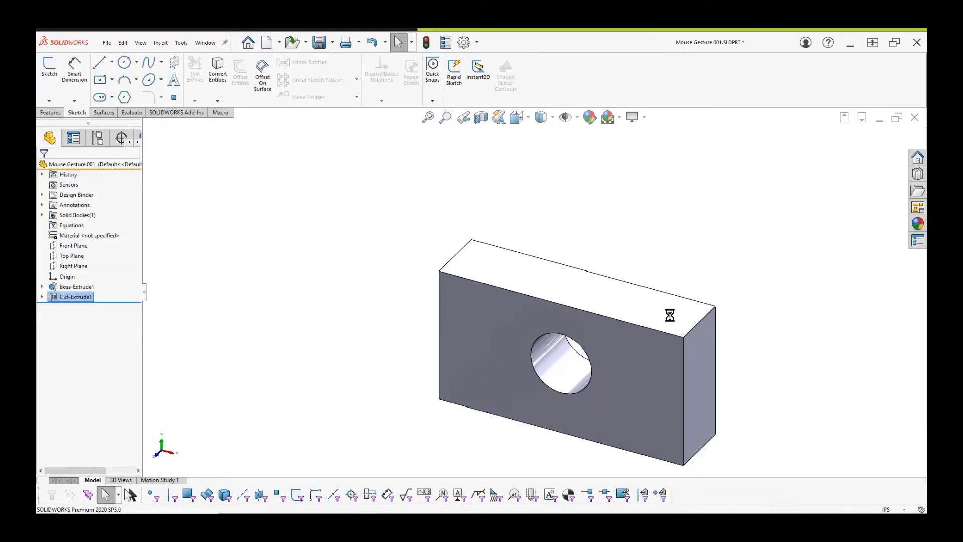
# - Fillet the block's front-face and side edges at 0.375in
pyautogui.click(677, 283)
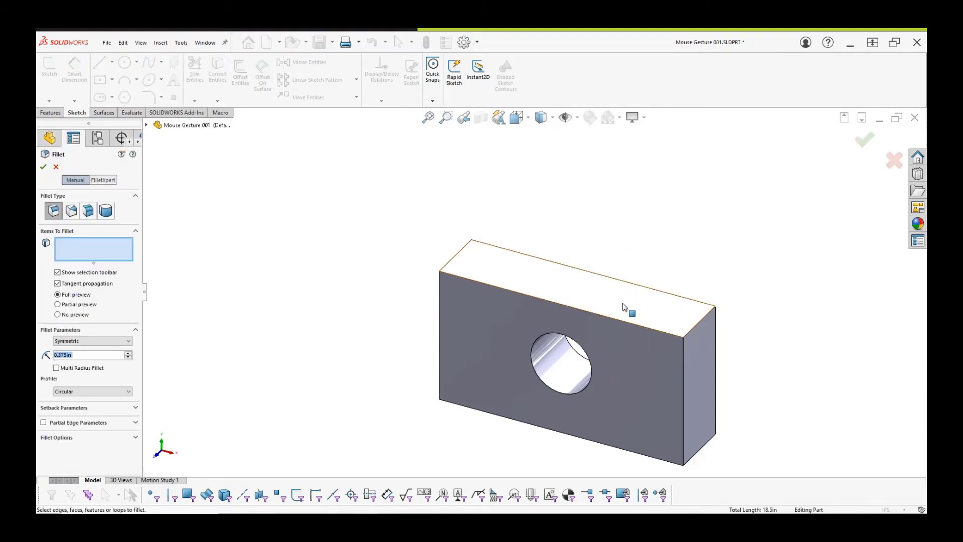
pyautogui.click(635, 326)
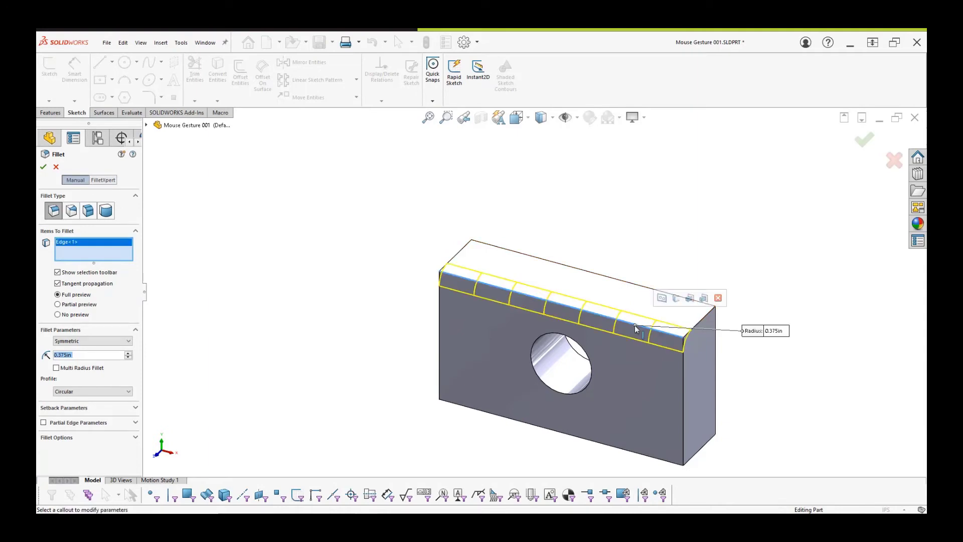
pyautogui.click(666, 297)
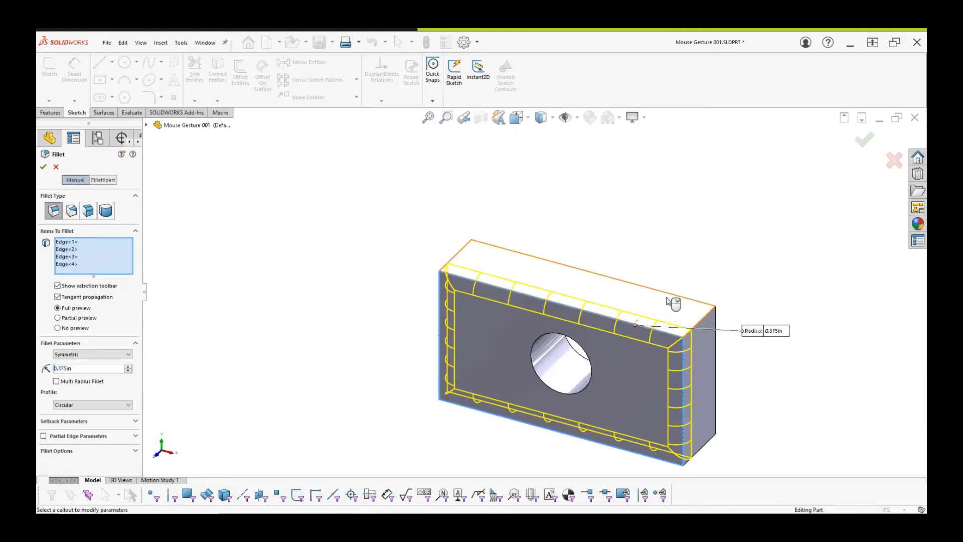
pyautogui.click(696, 329)
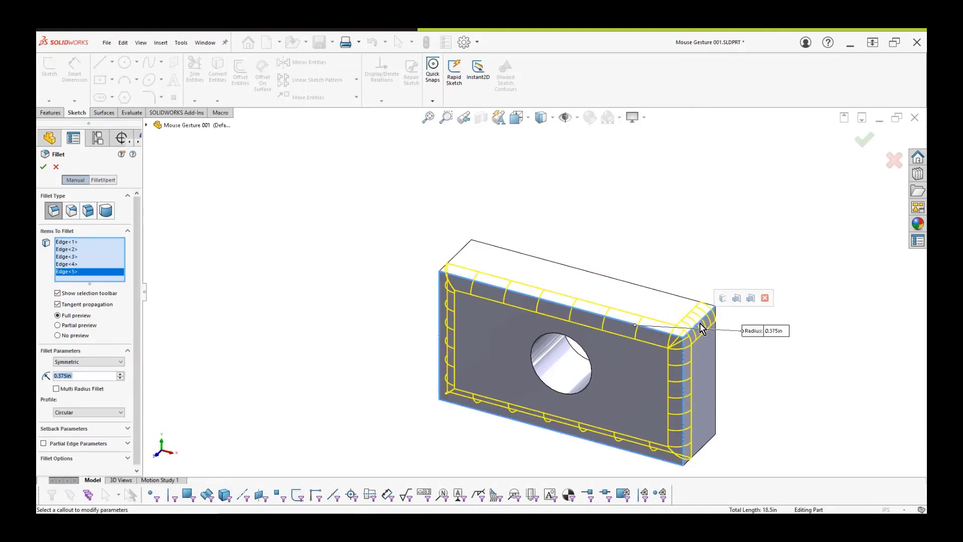
pyautogui.click(723, 298)
pyautogui.rightClick(725, 300)
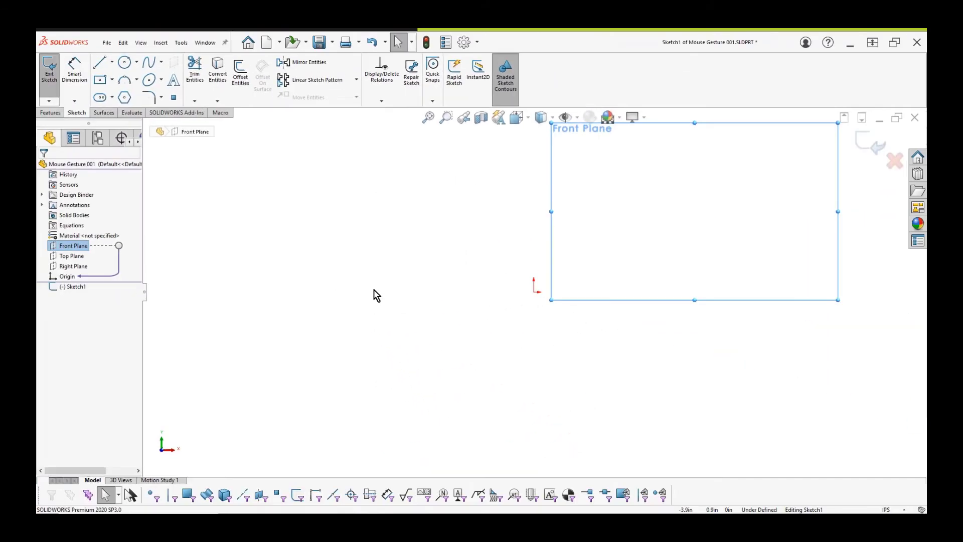
# - Draw a rectangle from the origin and dimension its top edge to 6.00
pyautogui.click(533, 292)
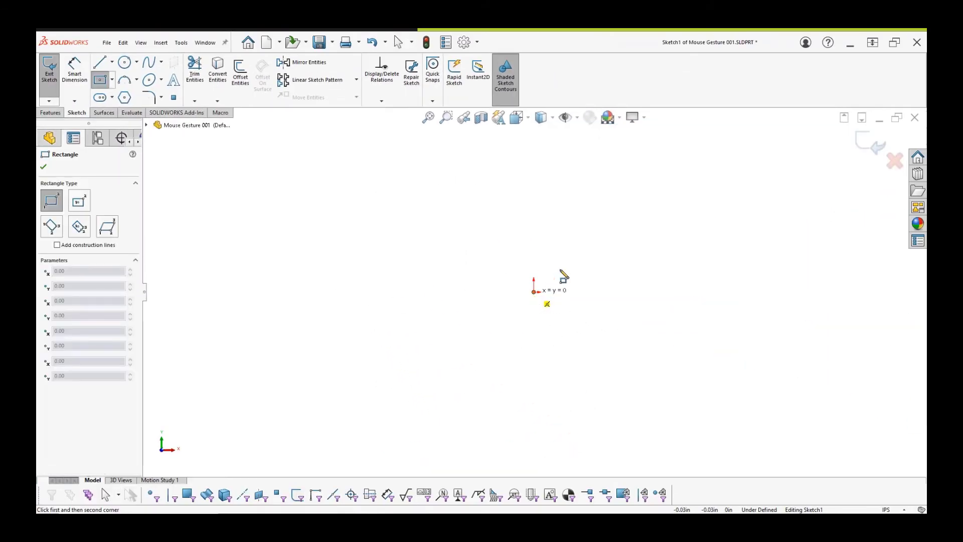
pyautogui.click(710, 171)
pyautogui.moveTo(711, 173); pyautogui.dragTo(711, 134, button='right')
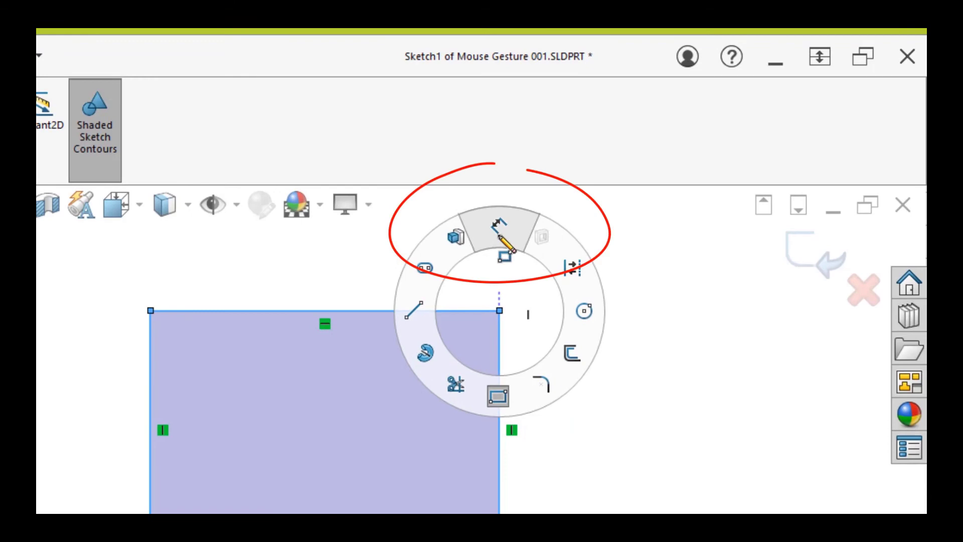
pyautogui.moveTo(506, 244); pyautogui.dragTo(507, 245, button='right')
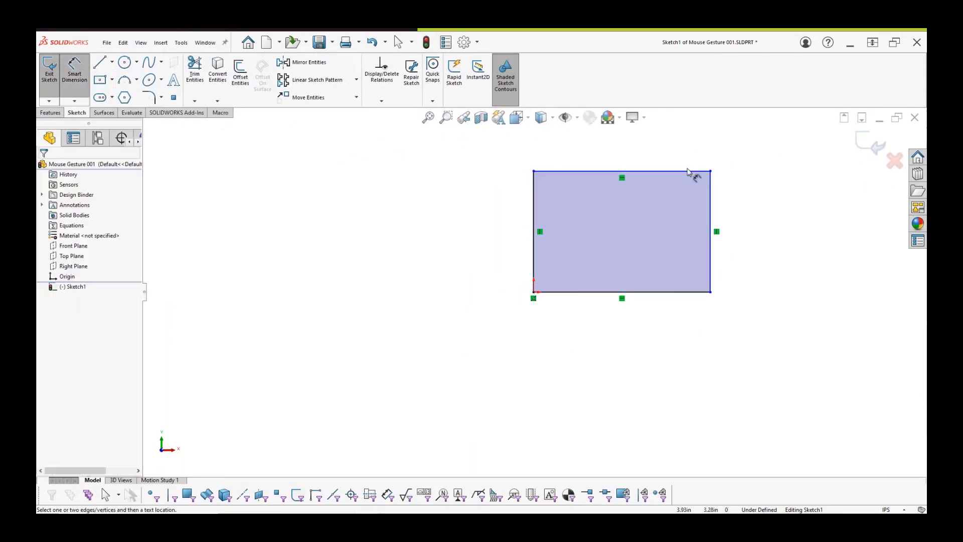
pyautogui.click(685, 172)
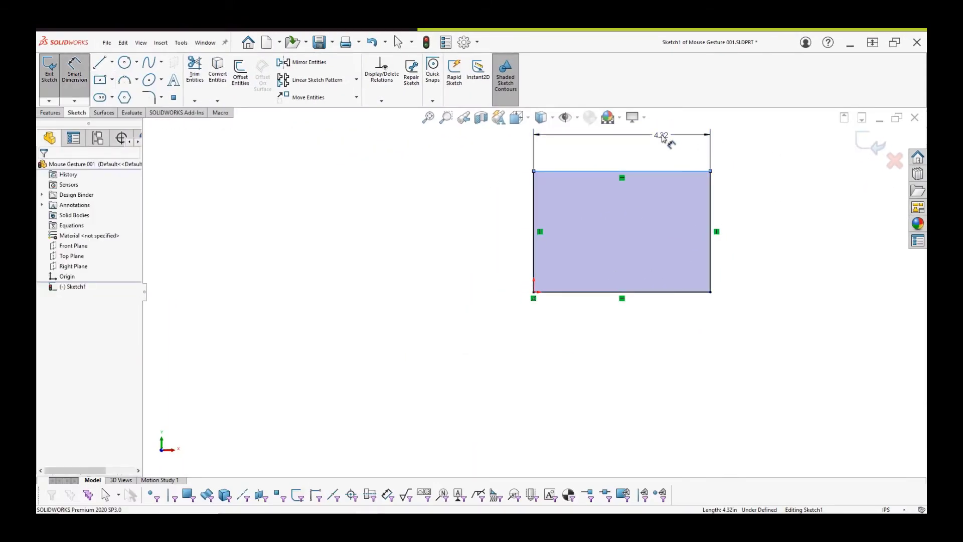
pyautogui.click(667, 139)
pyautogui.write('6')
pyautogui.press('Return')
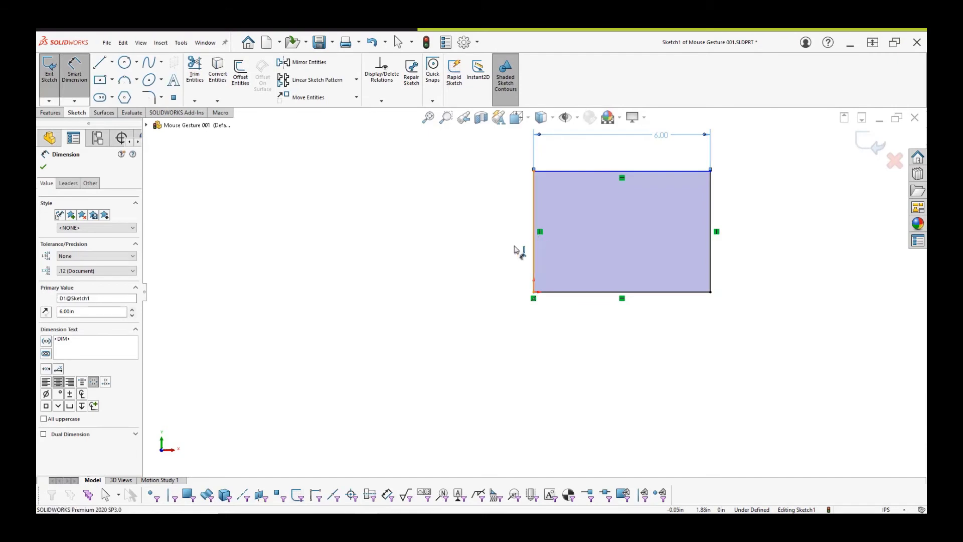
# - Dimension the rectangle's left edge to 3.25
pyautogui.click(516, 249)
pyautogui.click(454, 248)
pyautogui.write('3')
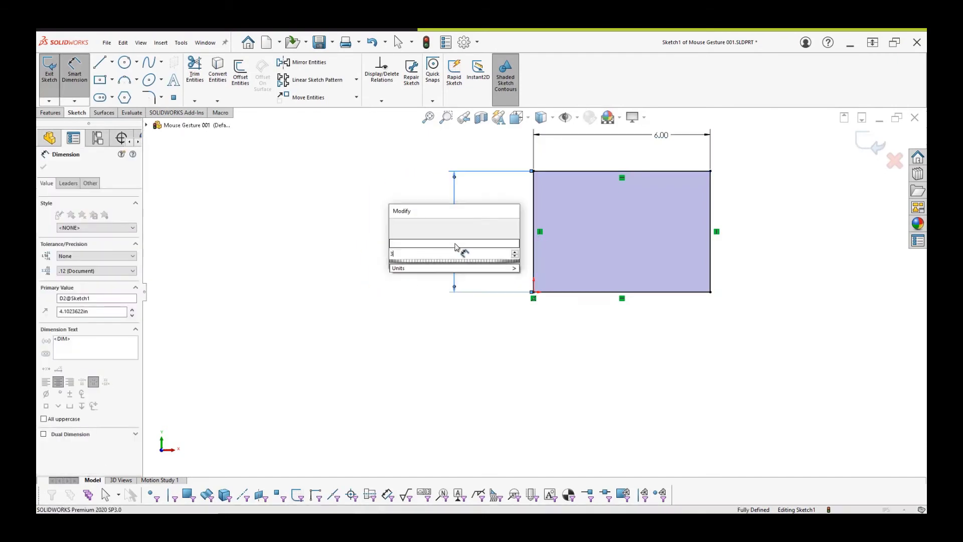
pyautogui.write('.25')
pyautogui.press('Return')
# - Extrude the rectangle 1.60in into a solid block and select its front face
pyautogui.moveTo(483, 254); pyautogui.dragTo(489, 251, button='right')
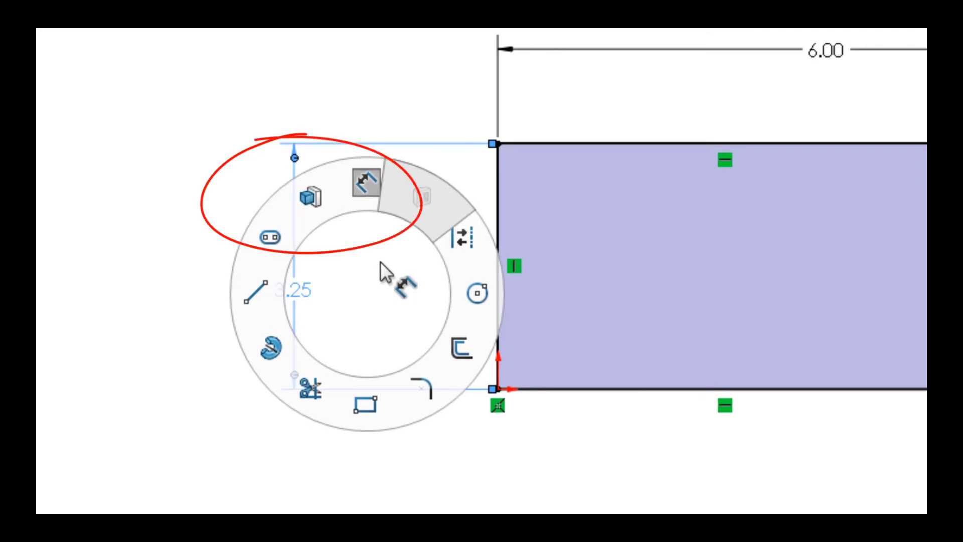
pyautogui.click(311, 197)
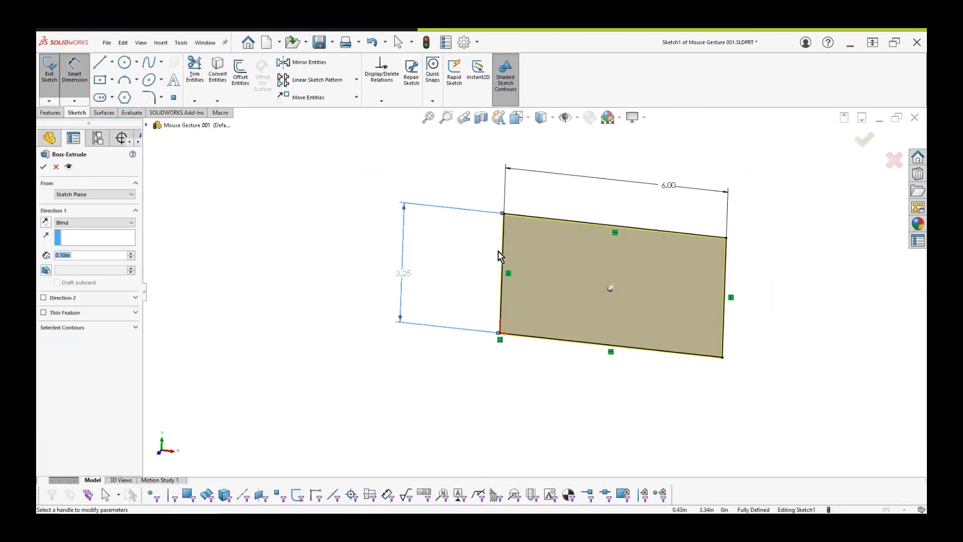
pyautogui.click(588, 343)
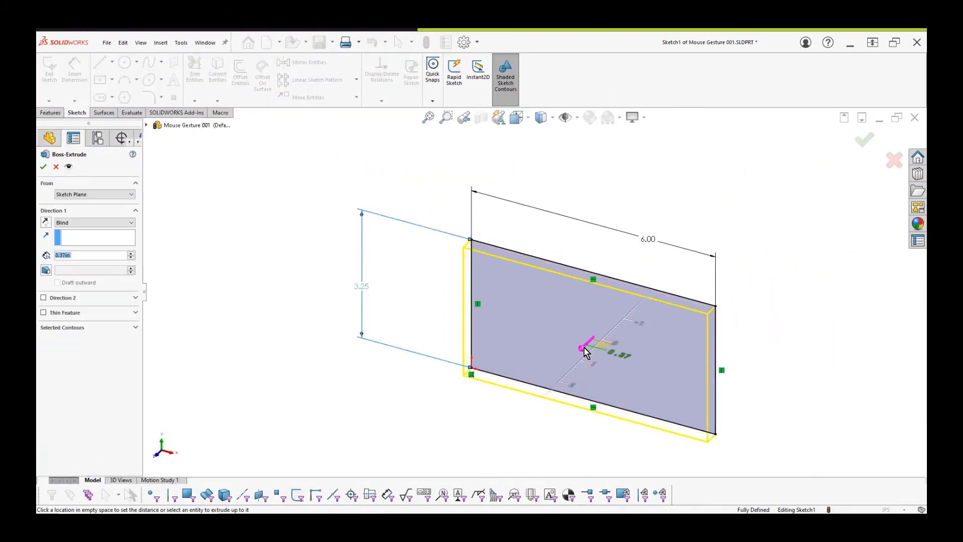
pyautogui.click(575, 379)
pyautogui.press('Return')
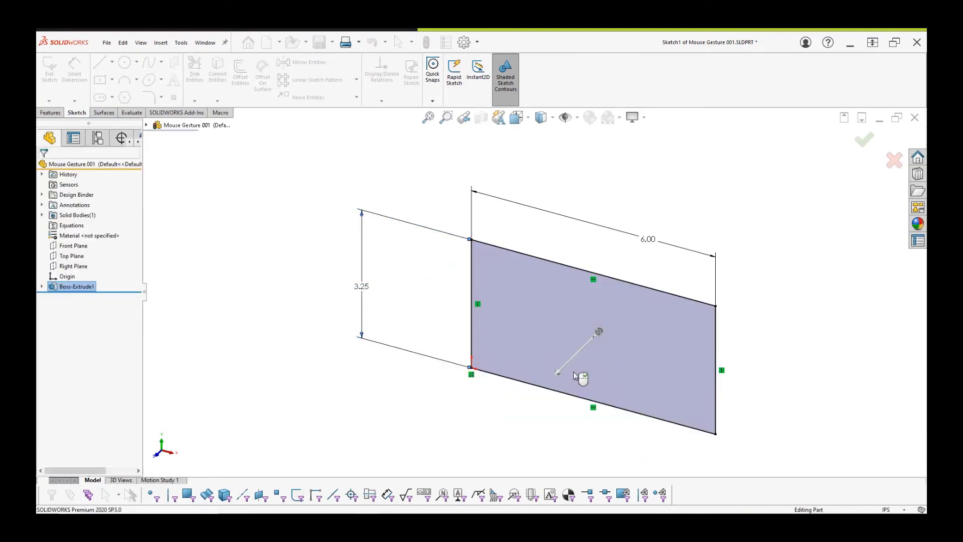
pyautogui.click(576, 378)
# - Start a sketch on the block's front face and draw a circle on it
pyautogui.click(612, 345)
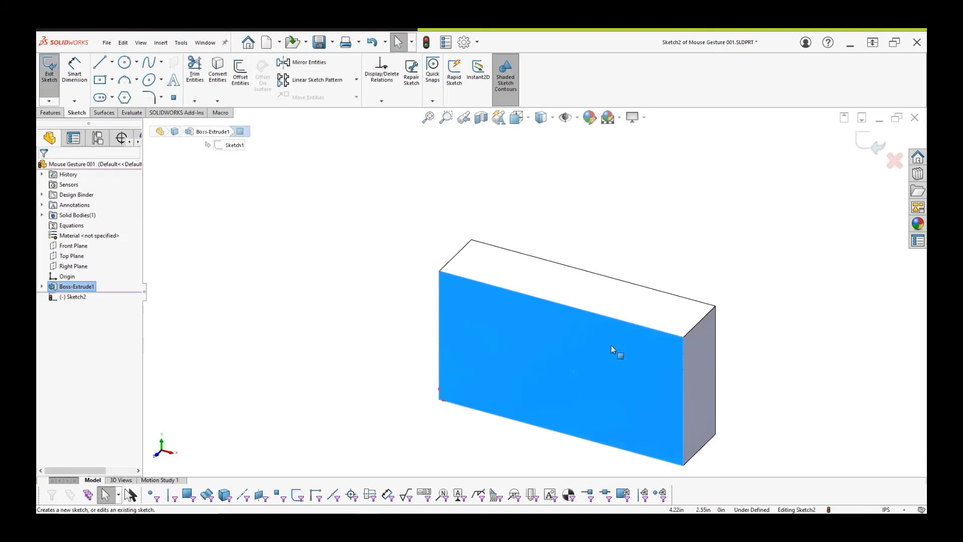
pyautogui.moveTo(610, 346); pyautogui.dragTo(639, 348, button='right')
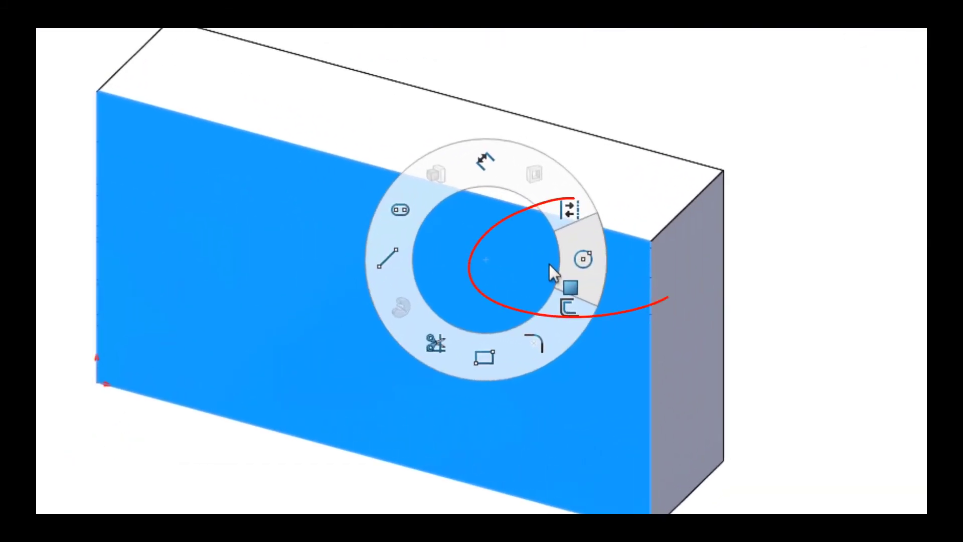
pyautogui.moveTo(549, 263); pyautogui.dragTo(579, 270, button='right')
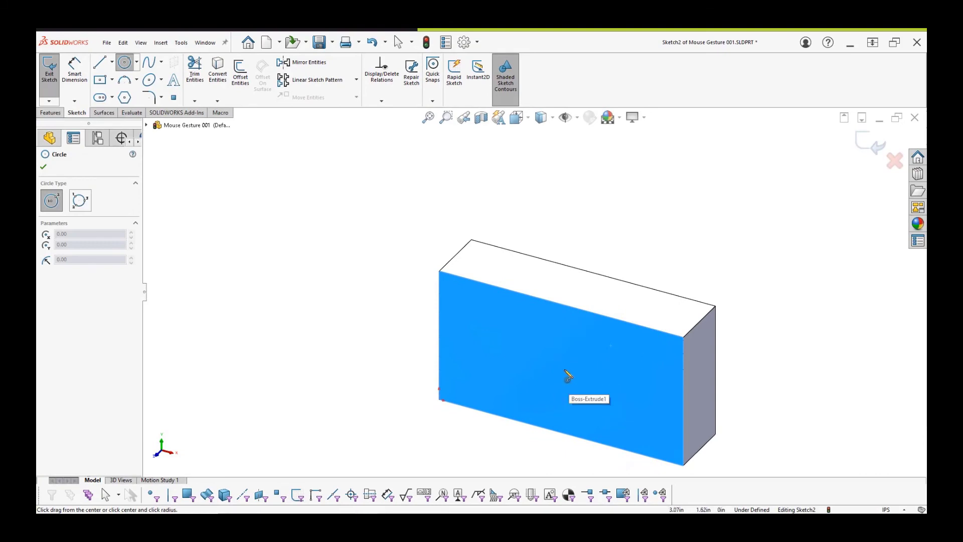
pyautogui.moveTo(565, 372); pyautogui.dragTo(577, 341)
pyautogui.moveTo(567, 341); pyautogui.dragTo(571, 309, button='right')
# - Dimension the circle 1.50 below the face's top edge
pyautogui.moveTo(505, 200); pyautogui.dragTo(505, 200, button='right')
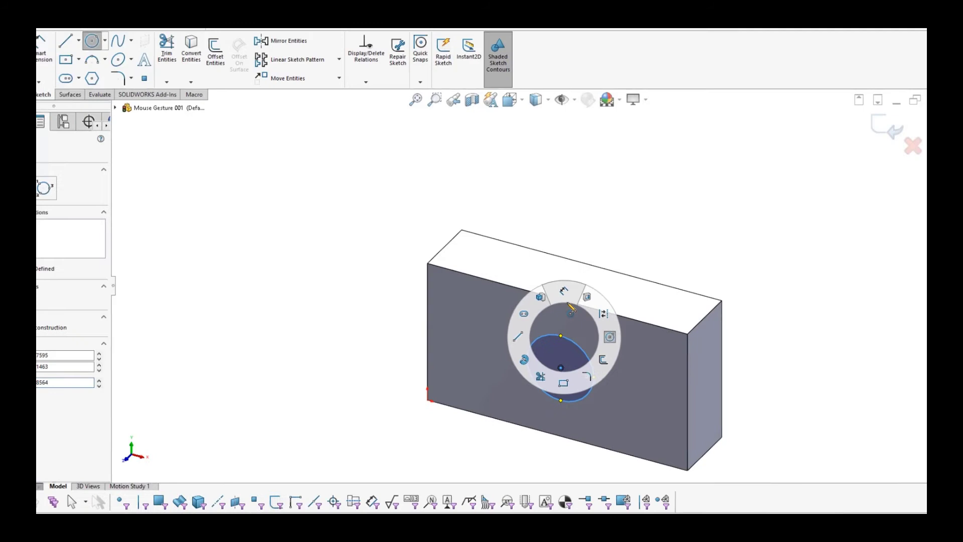
pyautogui.moveTo(571, 310); pyautogui.dragTo(566, 321, button='right')
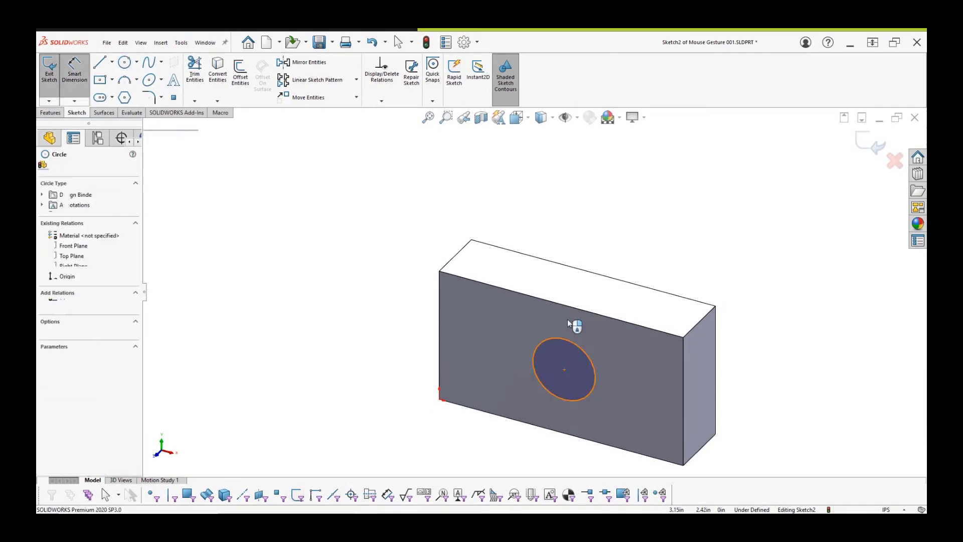
pyautogui.click(573, 307)
pyautogui.click(399, 288)
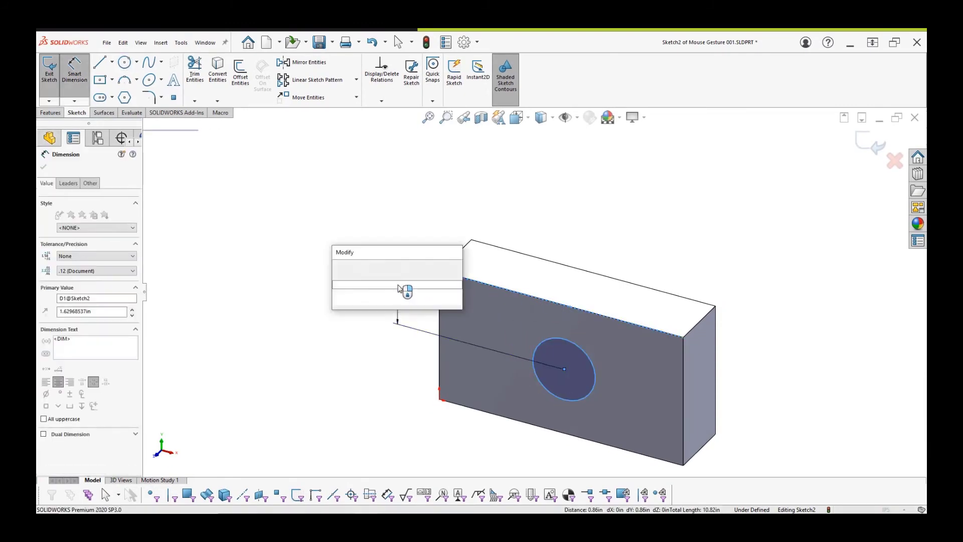
pyautogui.write('1.5')
pyautogui.press('Return')
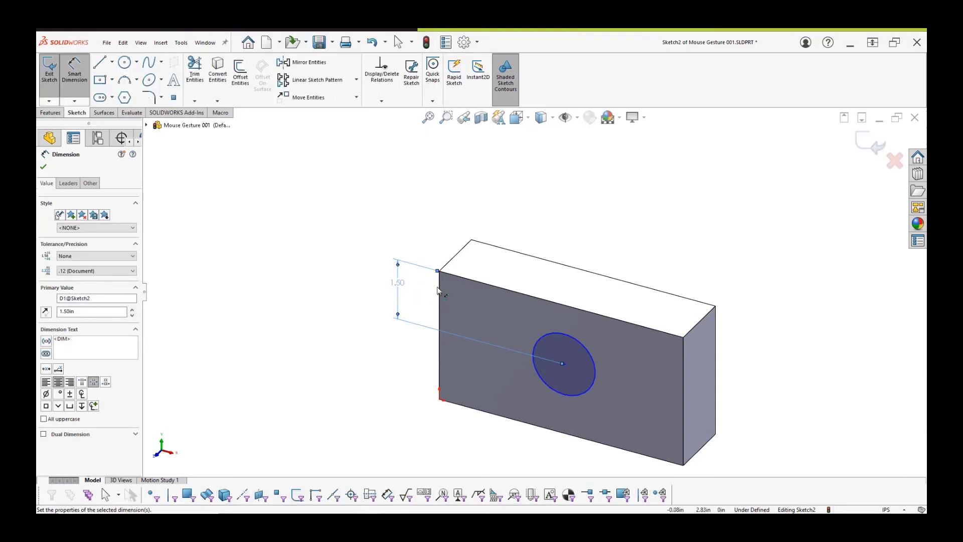
# - Dimension the circle's centre 3.00 from the face's left edge
pyautogui.click(440, 296)
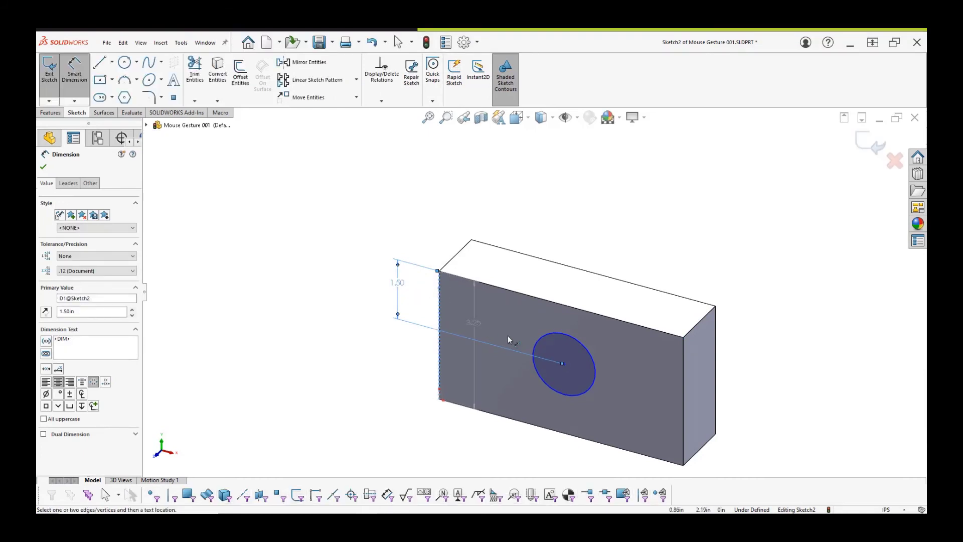
pyautogui.click(541, 343)
pyautogui.click(524, 206)
pyautogui.write('3.')
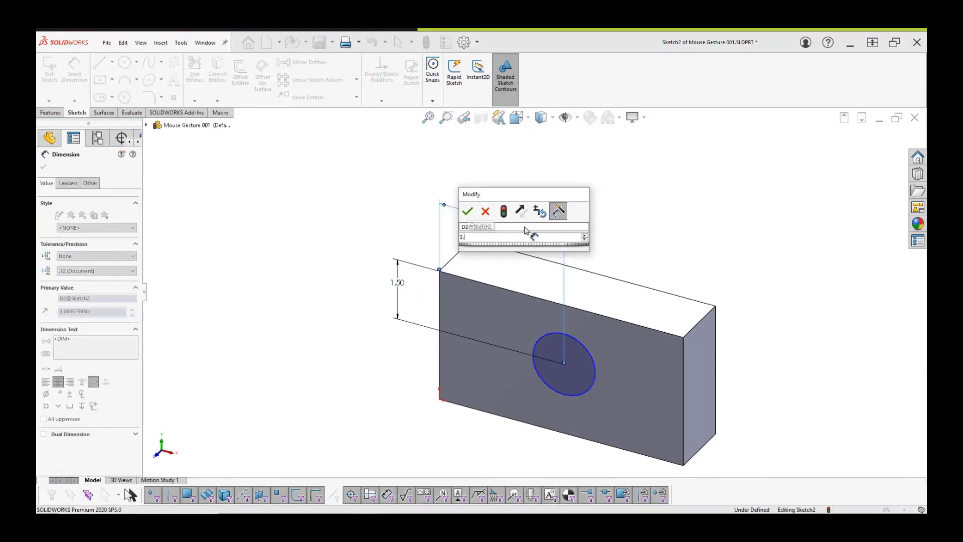
pyautogui.press('Return')
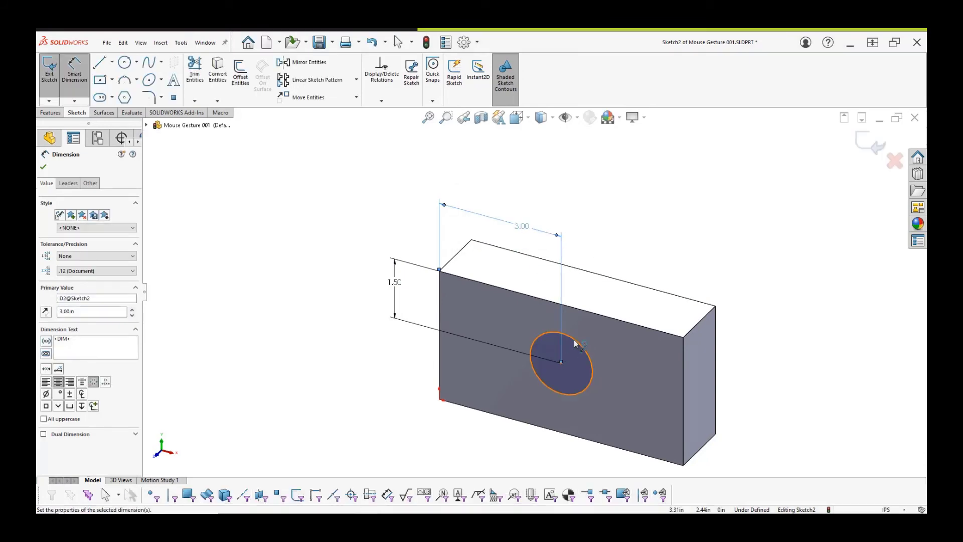
# - Set the circle's diameter to 1.50 and start an extruded cut
pyautogui.click(575, 344)
pyautogui.click(651, 263)
pyautogui.write('1.5')
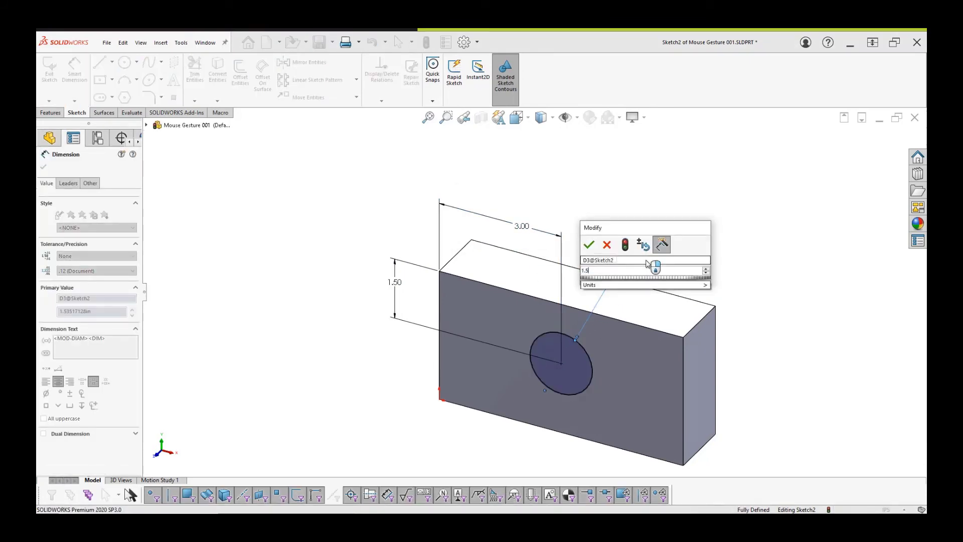
pyautogui.press('Return')
pyautogui.moveTo(629, 235); pyautogui.dragTo(654, 185, button='right')
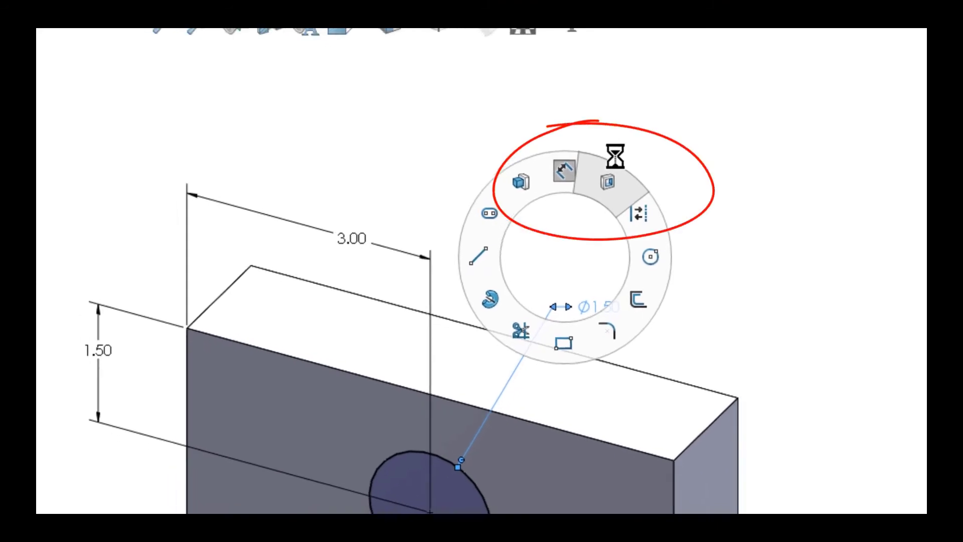
# - Cut the circle Through All the block to make the hole
pyautogui.rightClick(594, 176)
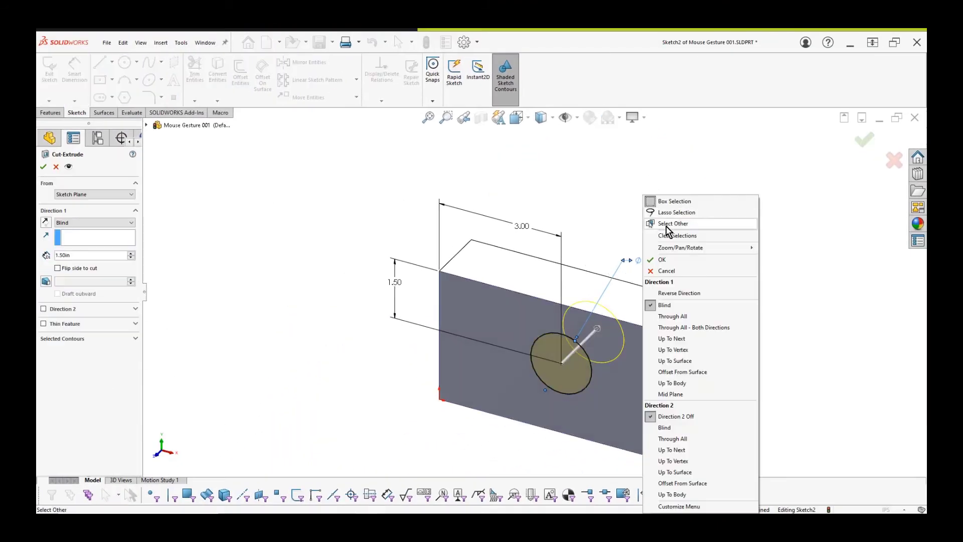
pyautogui.click(672, 316)
pyautogui.rightClick(671, 316)
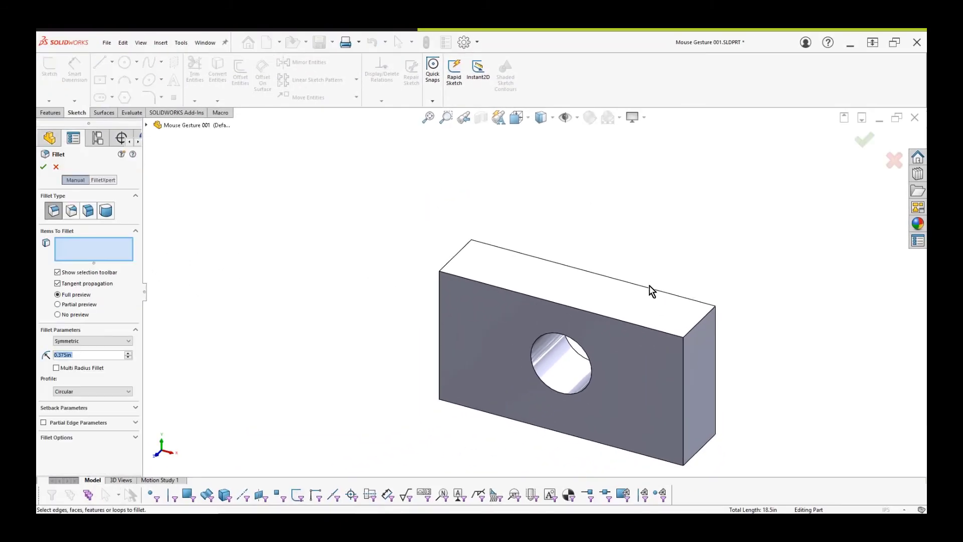
# - Fillet the block's front and end edge loops at 0.375in
pyautogui.click(635, 329)
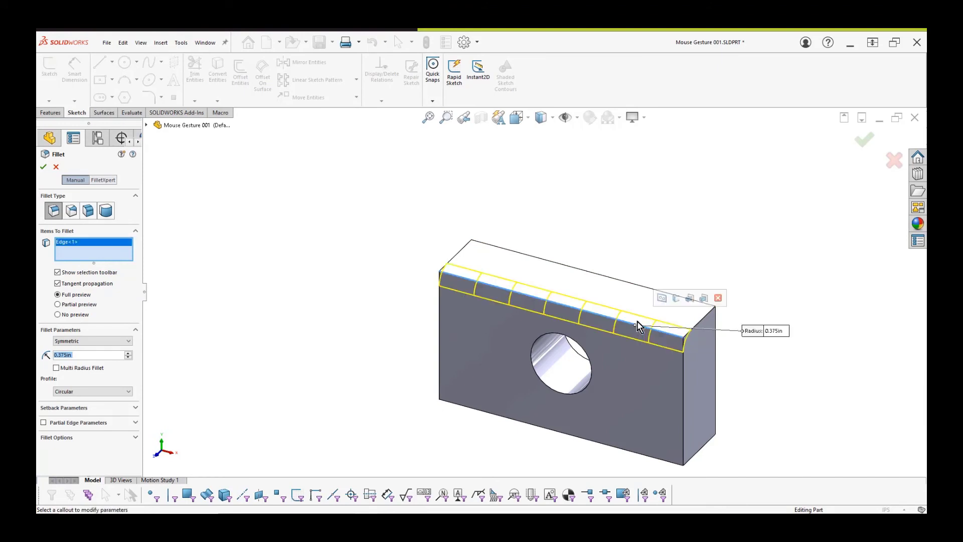
pyautogui.click(668, 302)
pyautogui.click(697, 329)
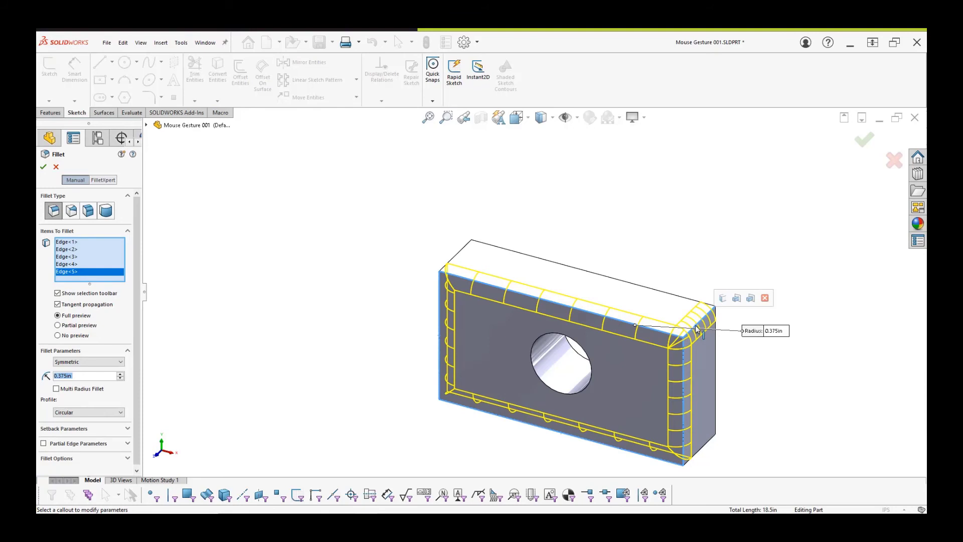
pyautogui.click(722, 298)
pyautogui.rightClick(726, 304)
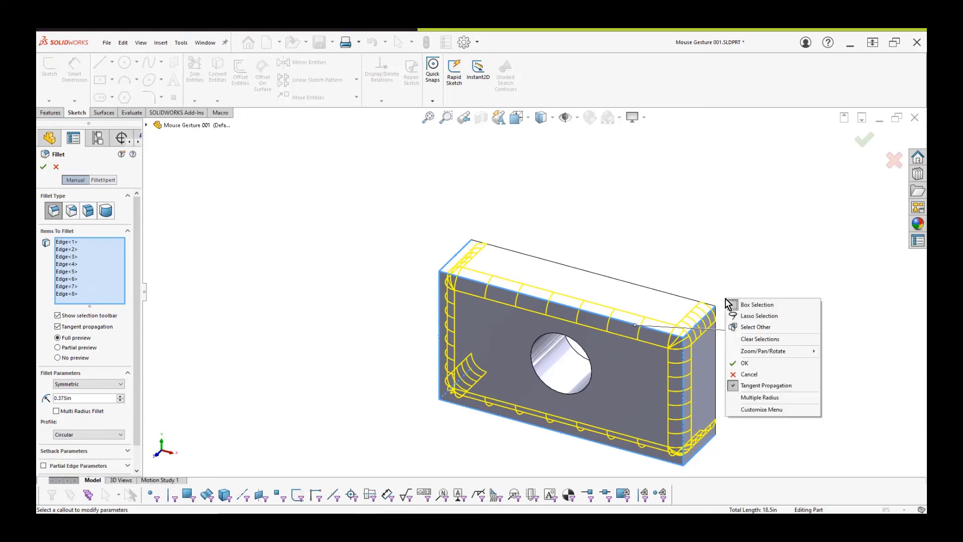
pyautogui.click(746, 363)
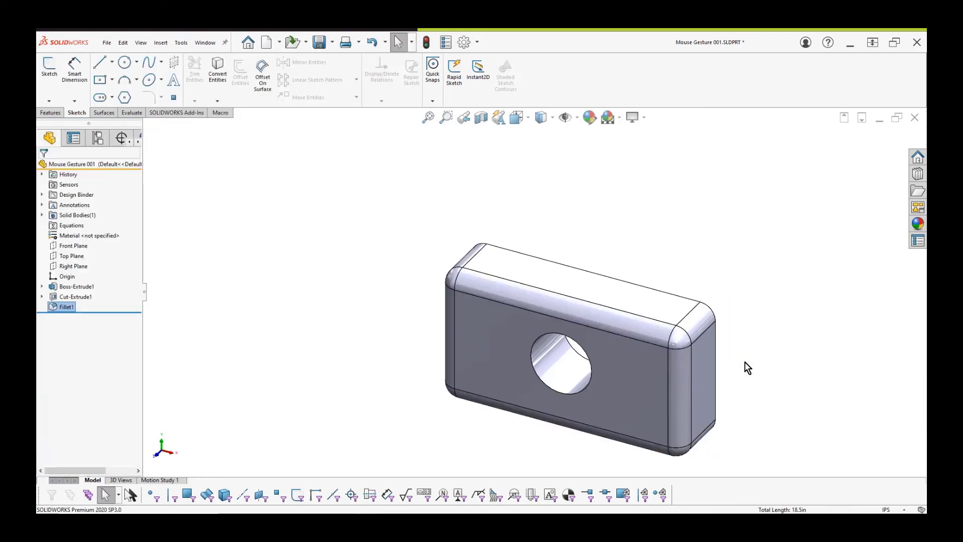